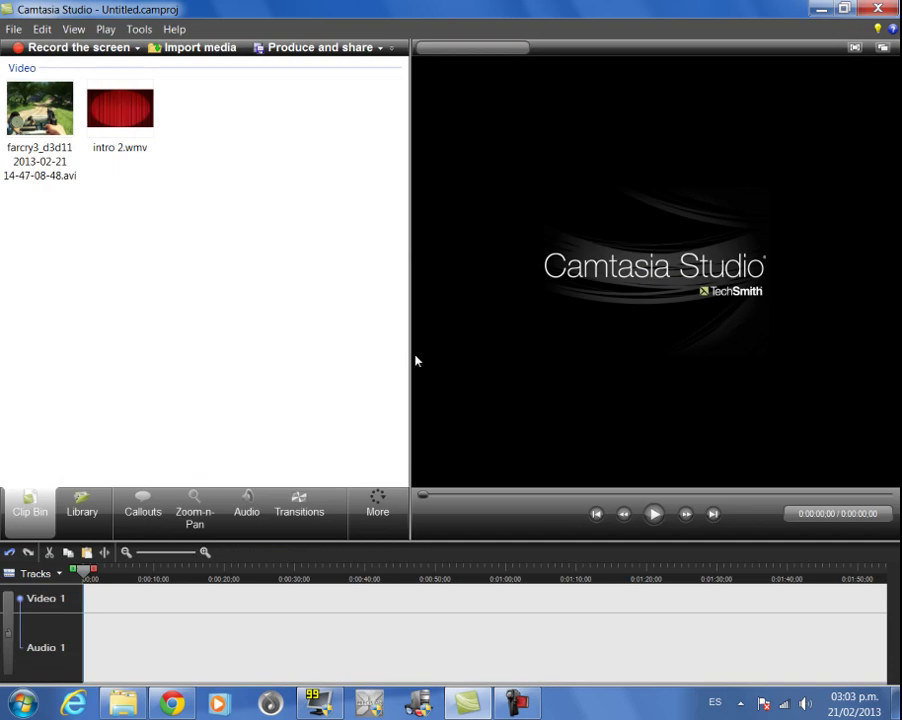
Import the INTRO1 video from the YOUMONO folder into the Clip Bin
click(172, 703)
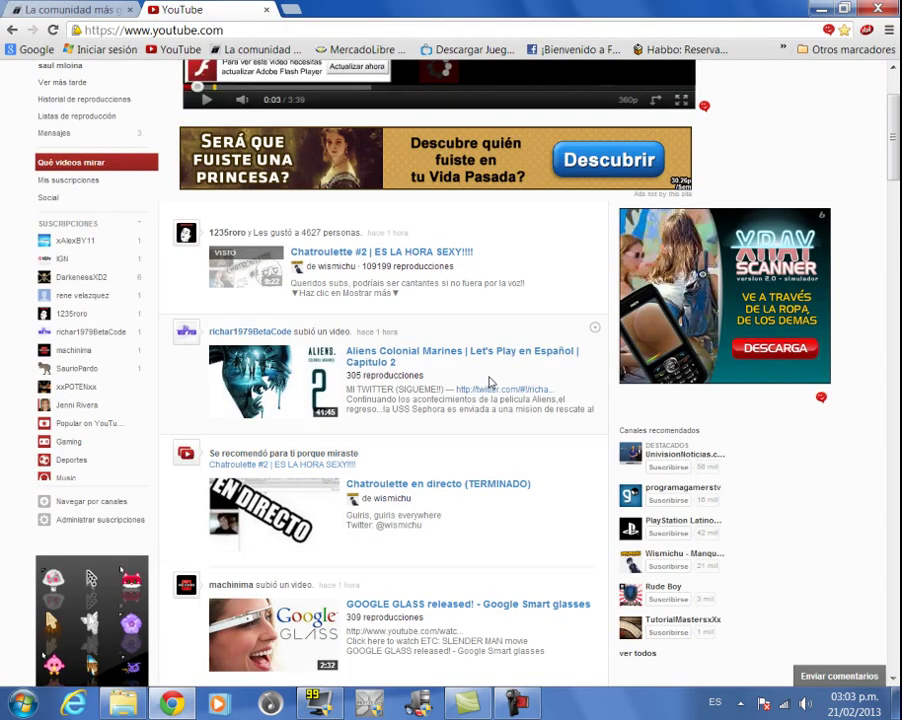
click(172, 703)
click(123, 703)
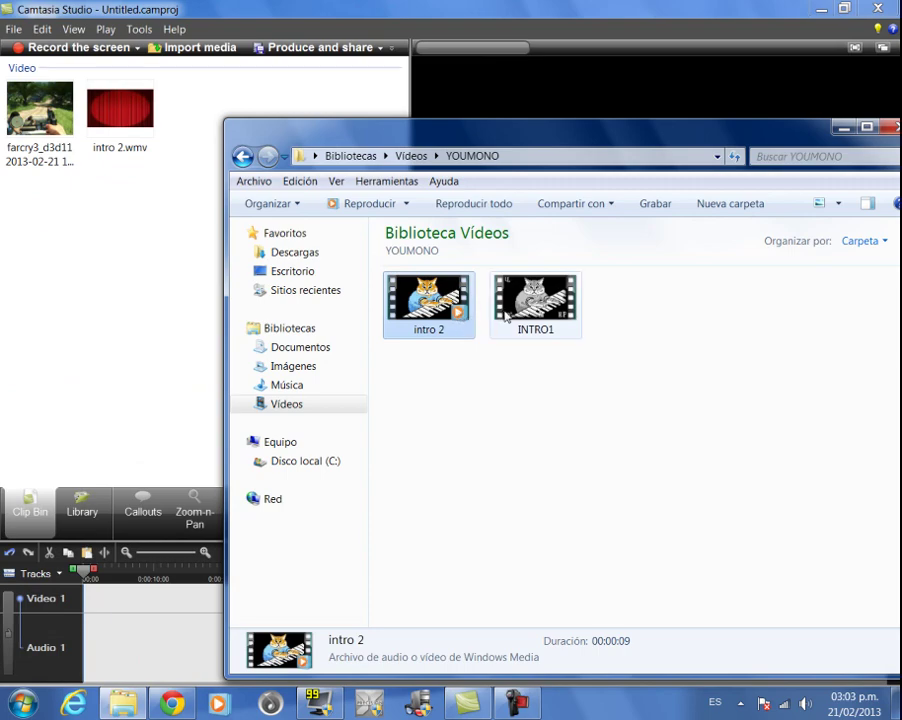
drag(535, 300, 101, 292)
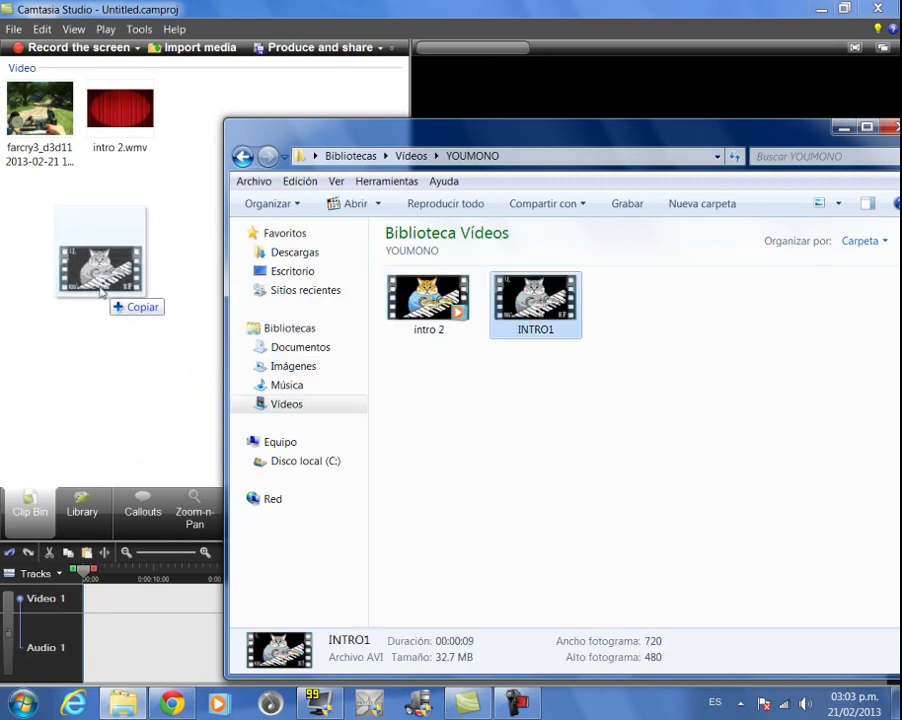
drag(101, 292, 100, 291)
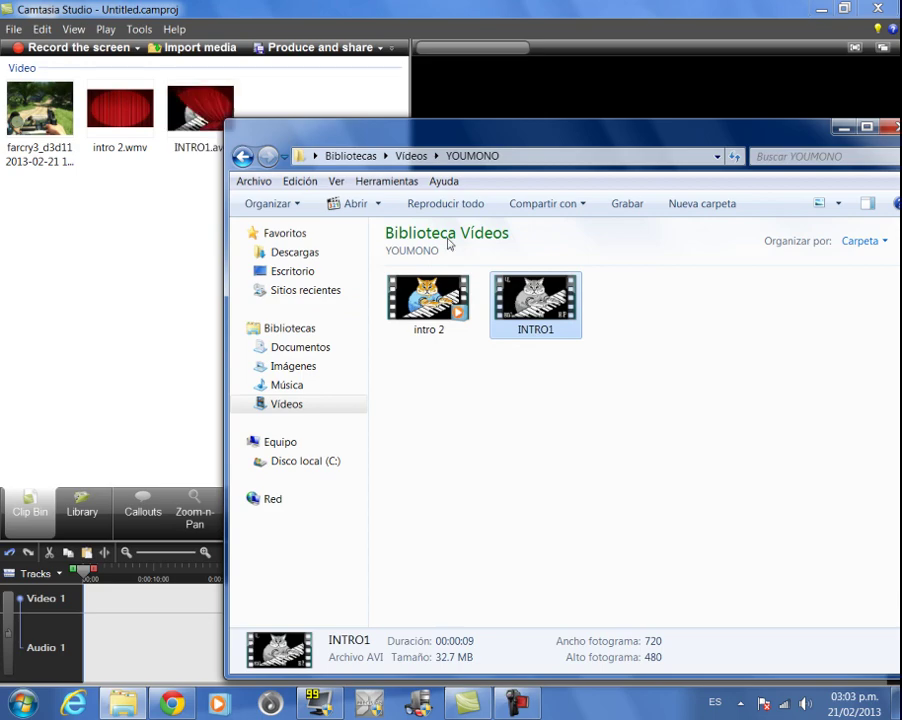
click(843, 128)
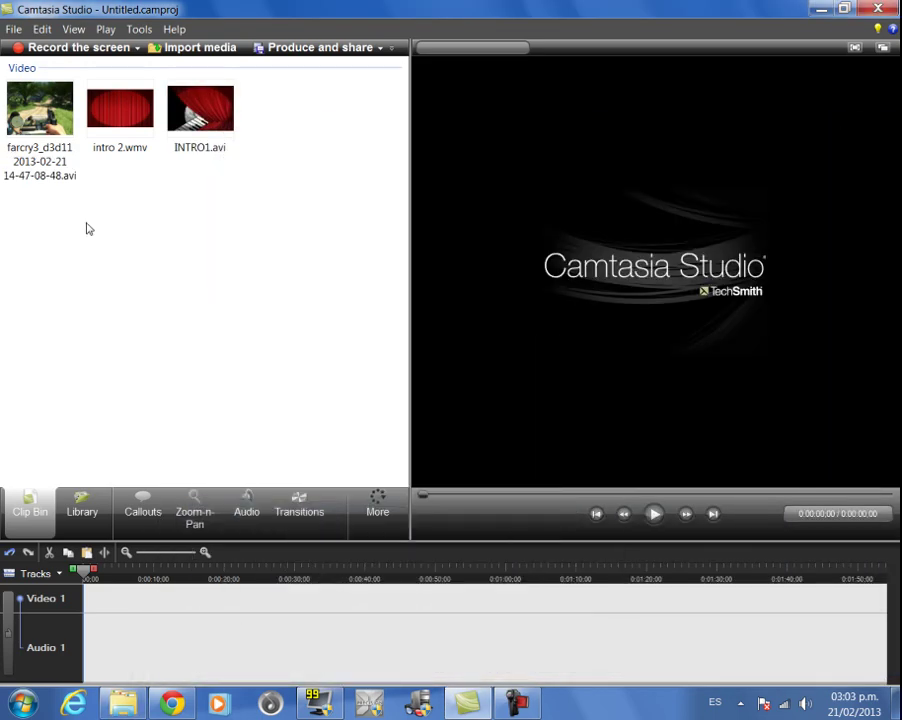
Place intro 2.wmv at the start of the Video 1 track and preview it
drag(270, 274, 100, 290)
drag(125, 120, 90, 612)
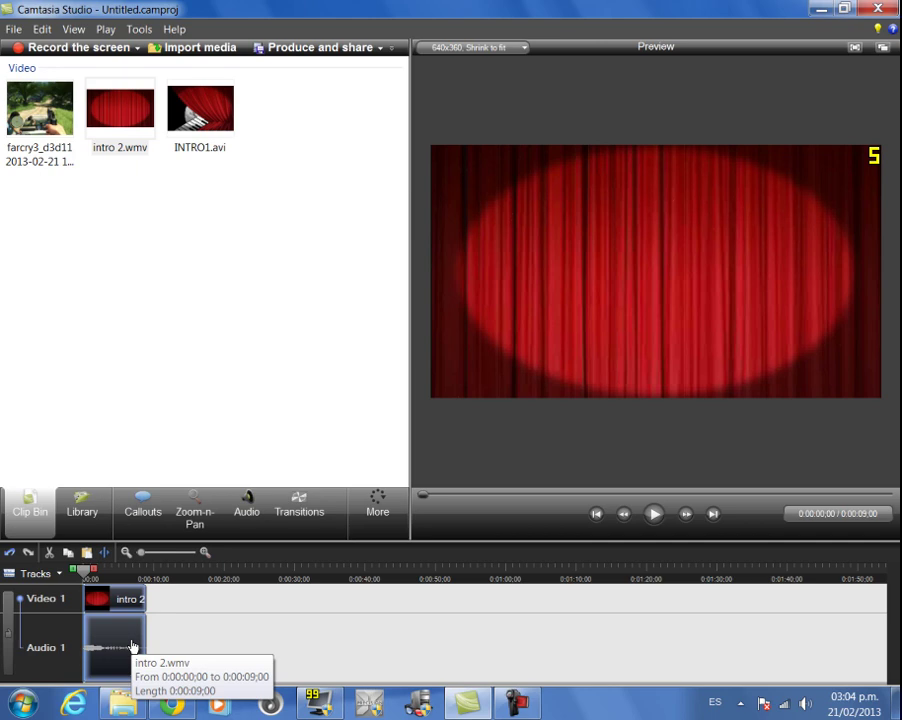
click(654, 513)
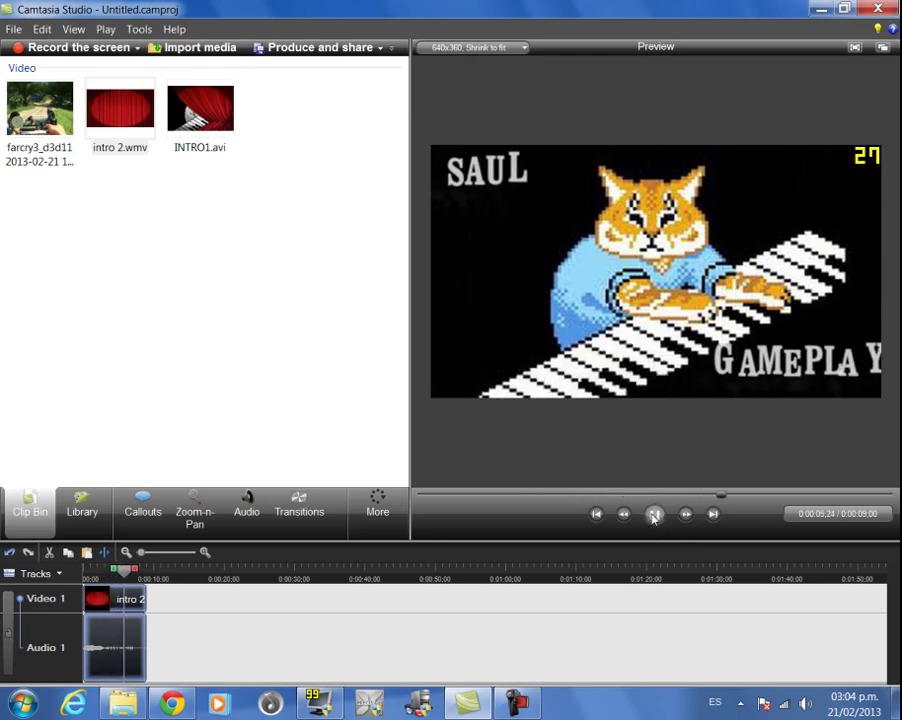
click(654, 513)
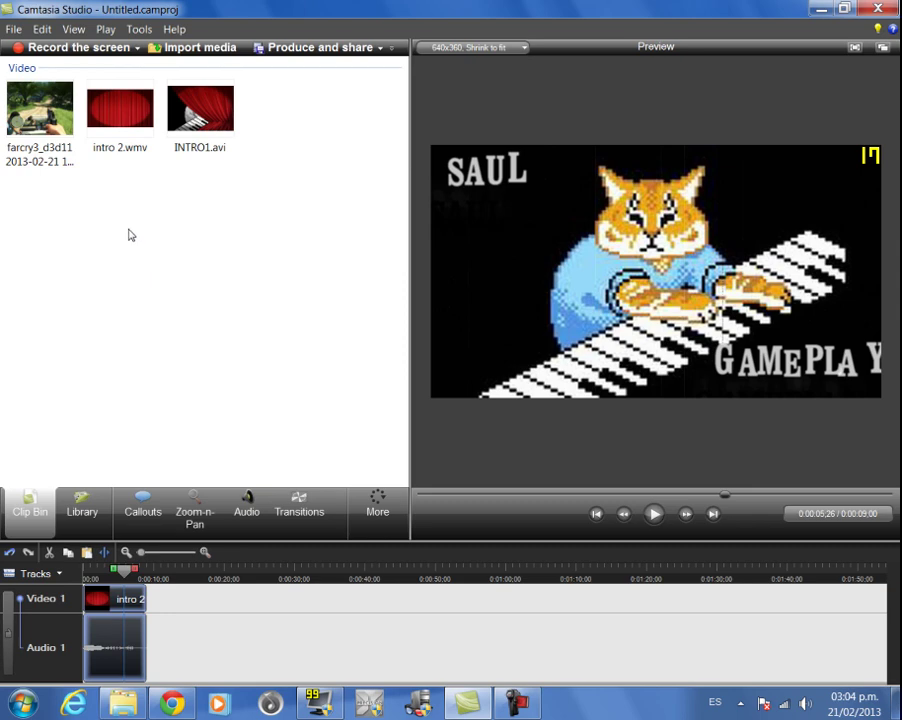
mouse_move(36, 143)
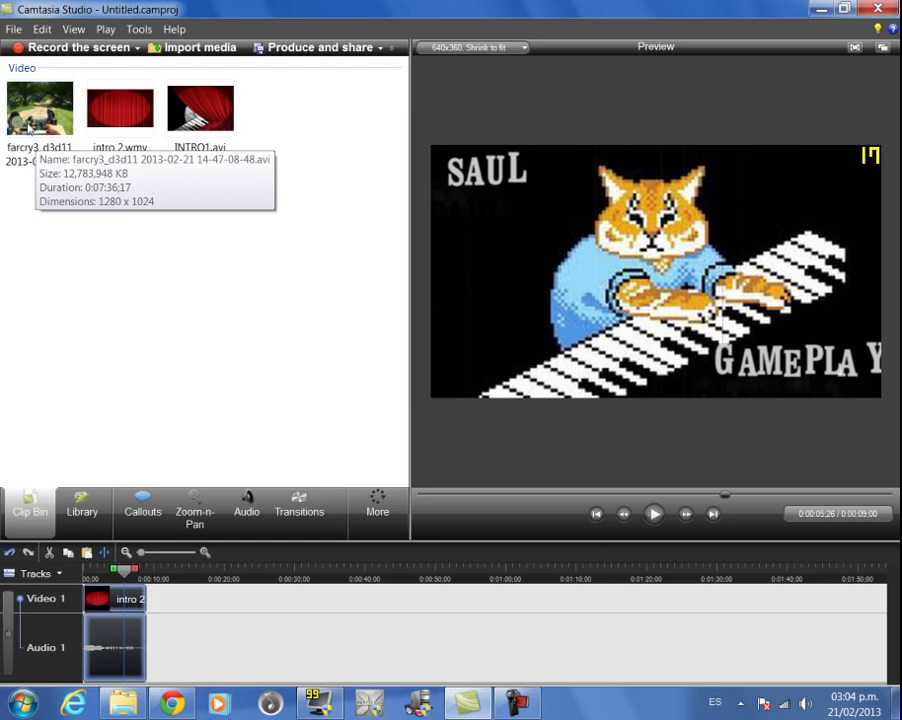
drag(30, 128, 30, 85)
click(125, 136)
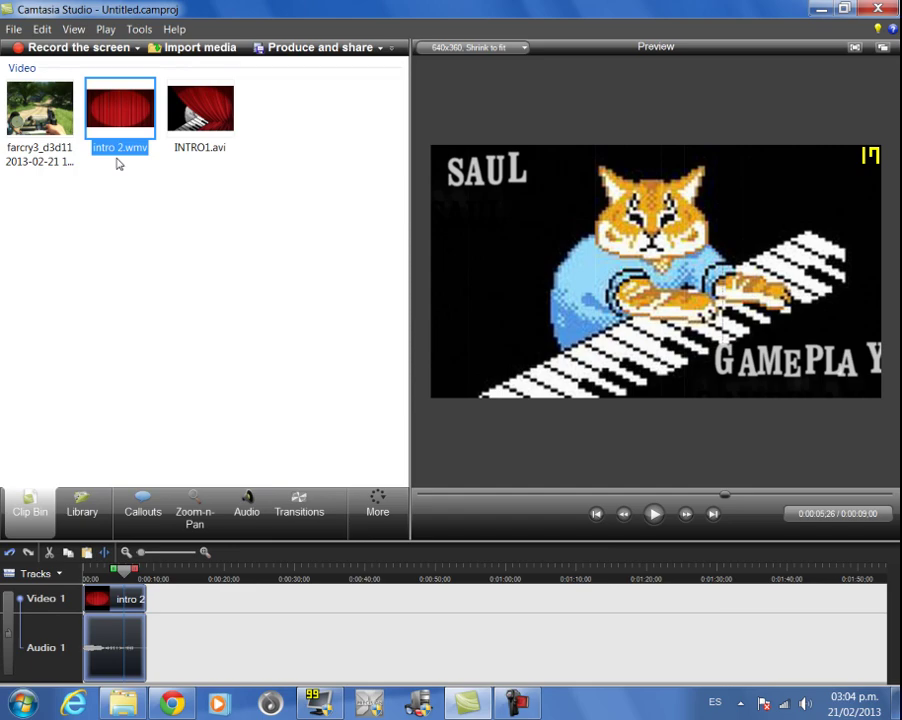
click(115, 207)
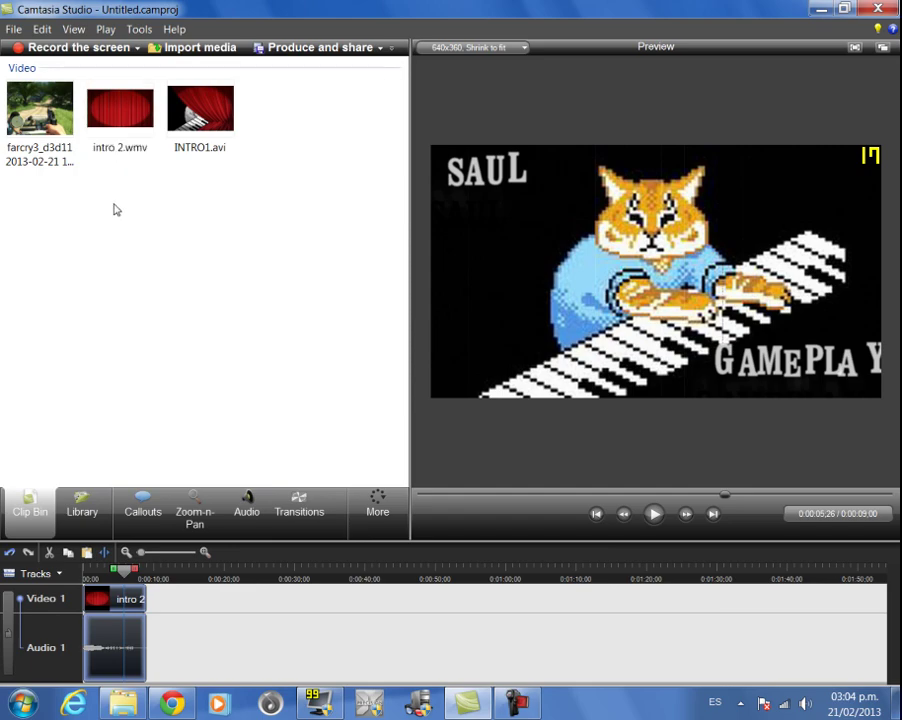
Add the farcry3_d3d11 gameplay clip to the timeline directly after the intro and preview its beginning
click(38, 130)
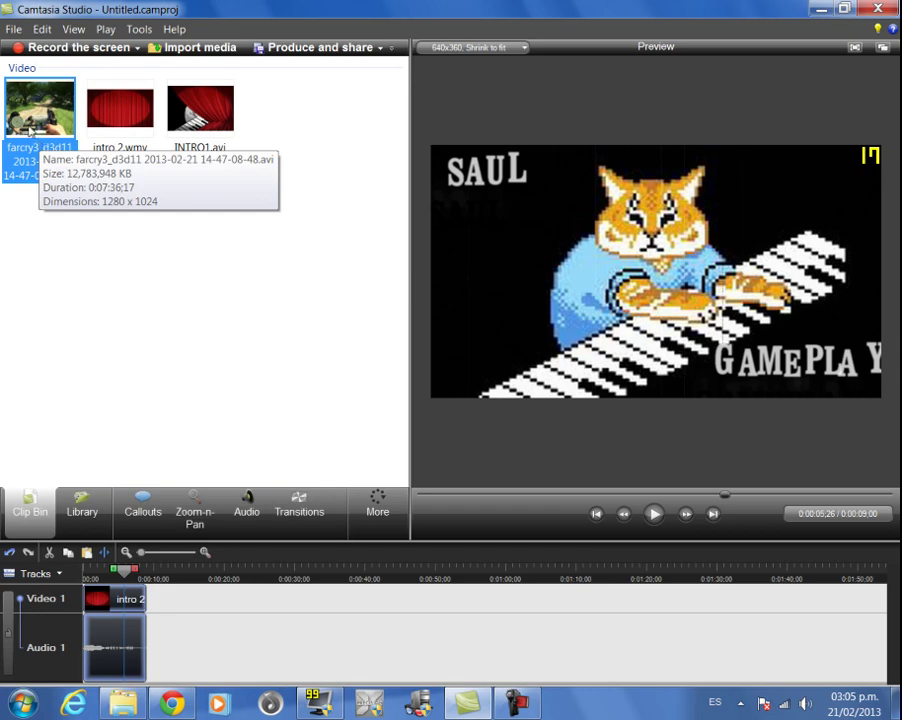
drag(30, 128, 165, 621)
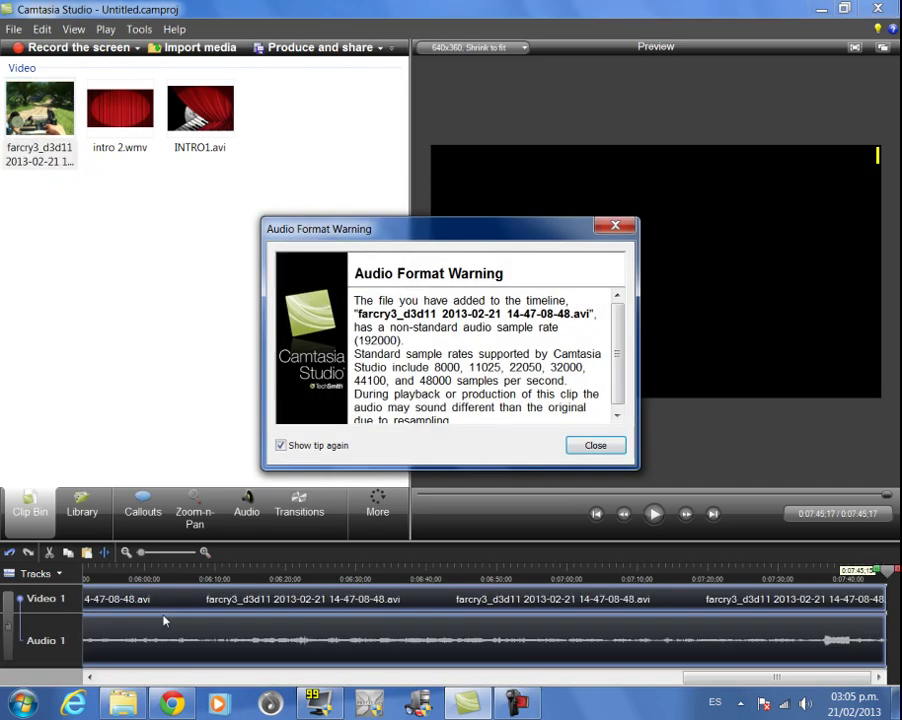
click(595, 446)
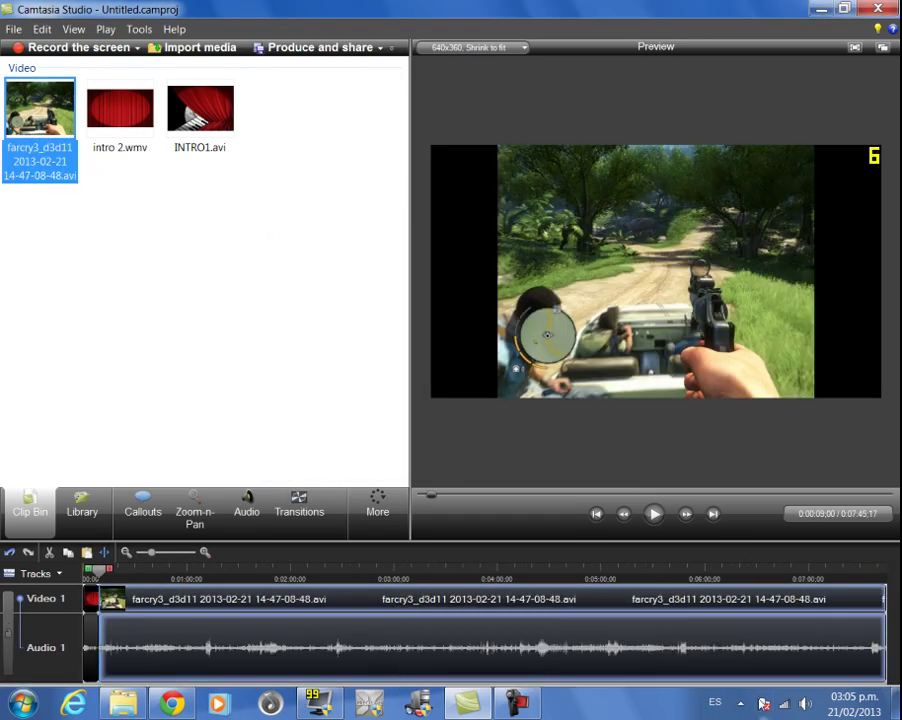
click(654, 513)
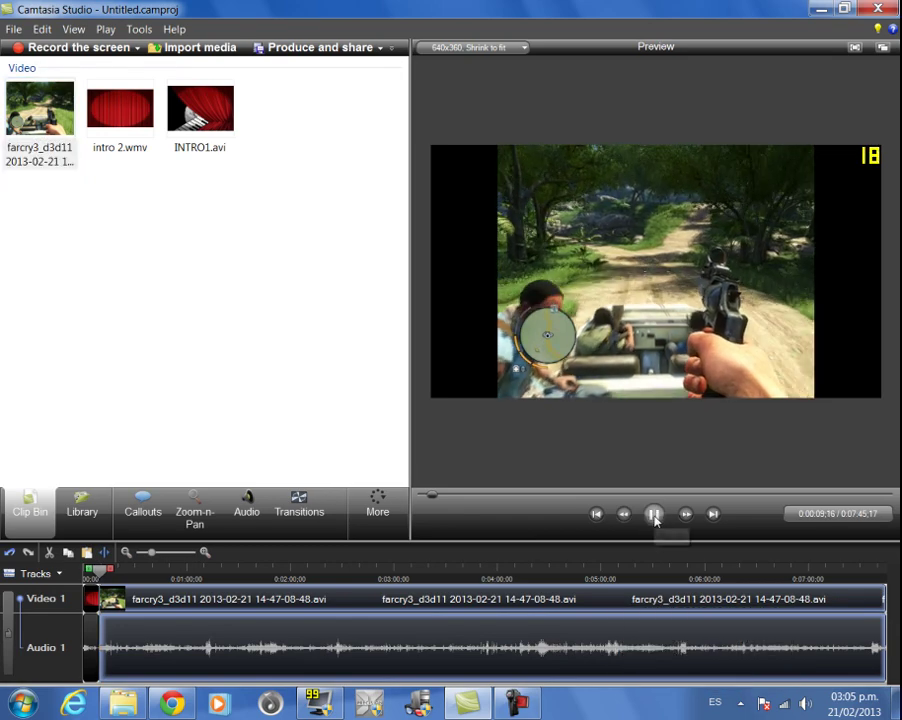
click(654, 513)
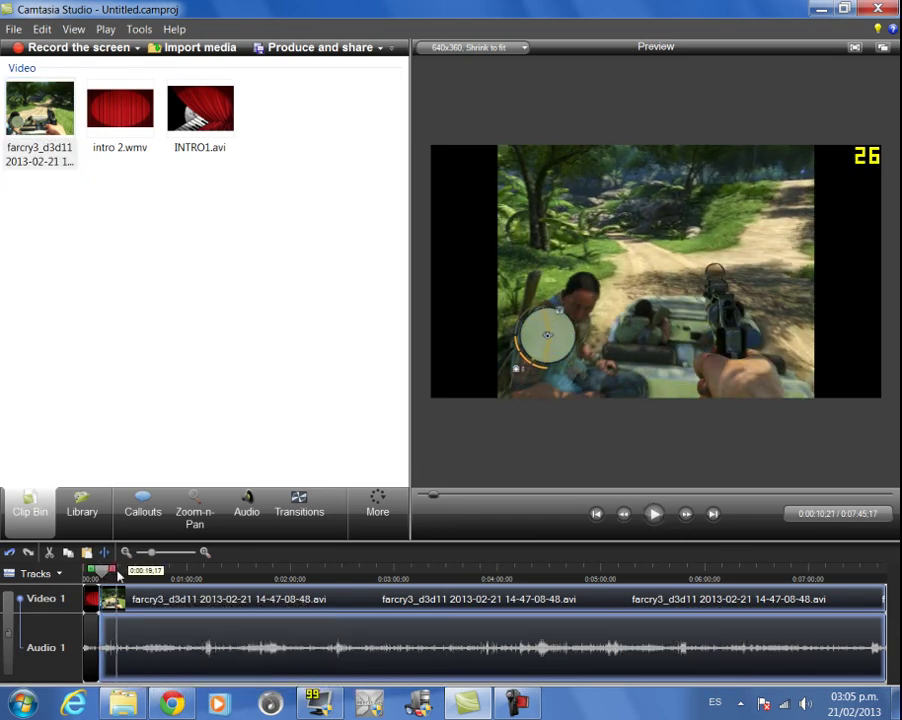
Add a Zoom-n-Pan keyframe at 0:00:09;00, where the gameplay clip starts, with the scale at 49%
mouse_move(118, 575)
mouse_down()
mouse_move(88, 572)
mouse_move(103, 572)
mouse_up()
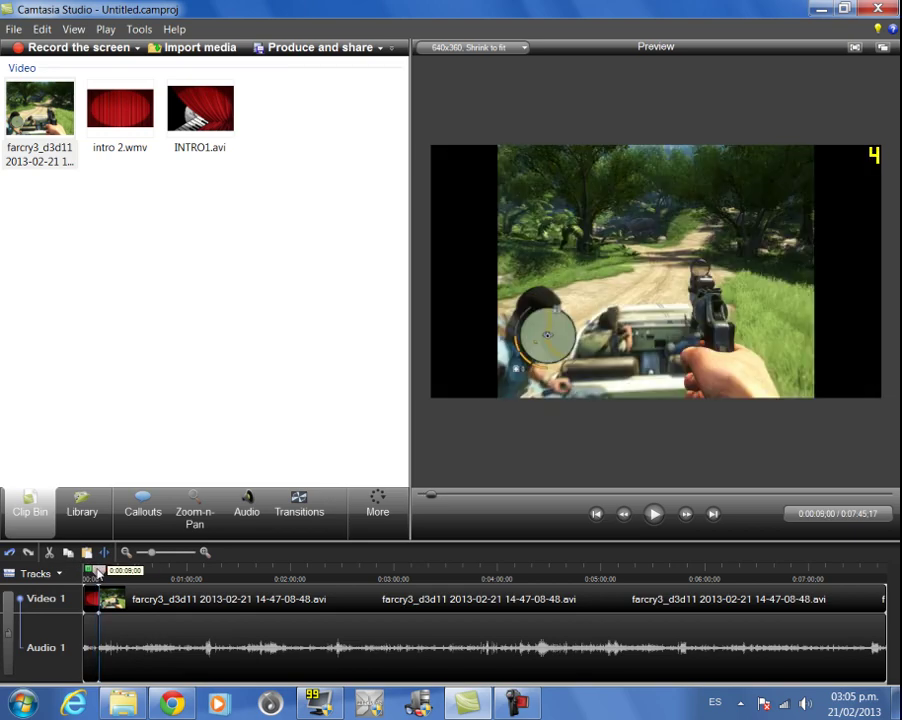
click(195, 515)
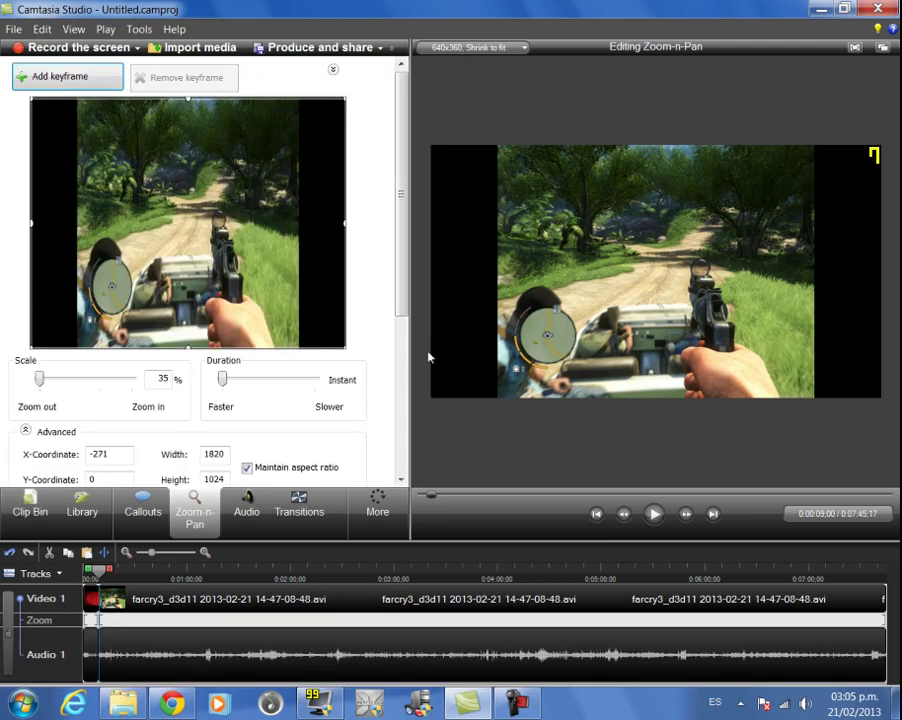
scroll(396, 305, down, 1)
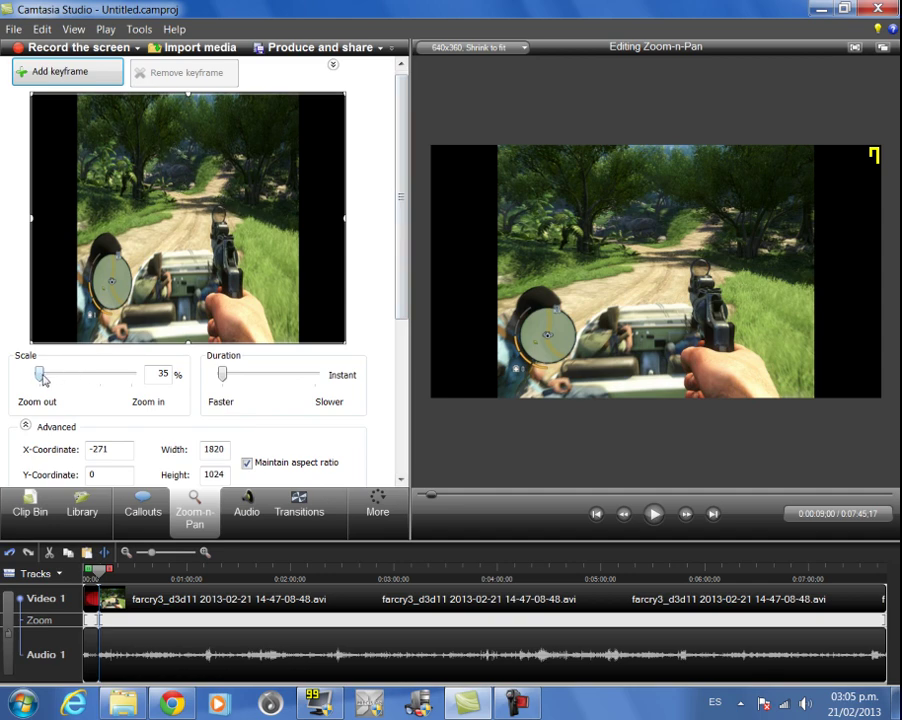
drag(42, 377, 70, 378)
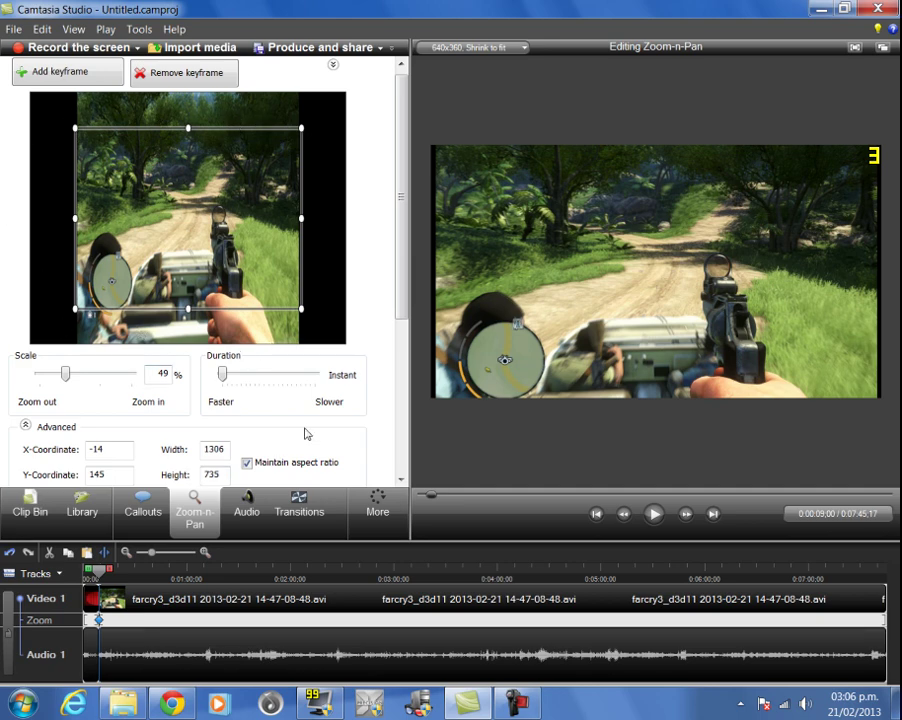
Turn off Maintain aspect ratio for the zoom keyframe
drag(402, 307, 403, 340)
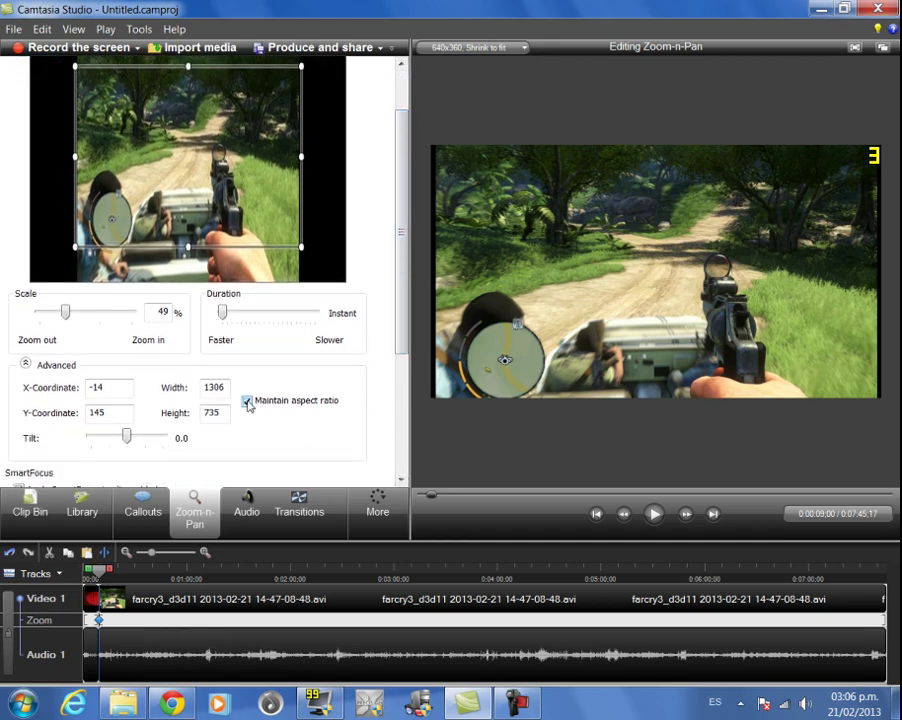
click(247, 401)
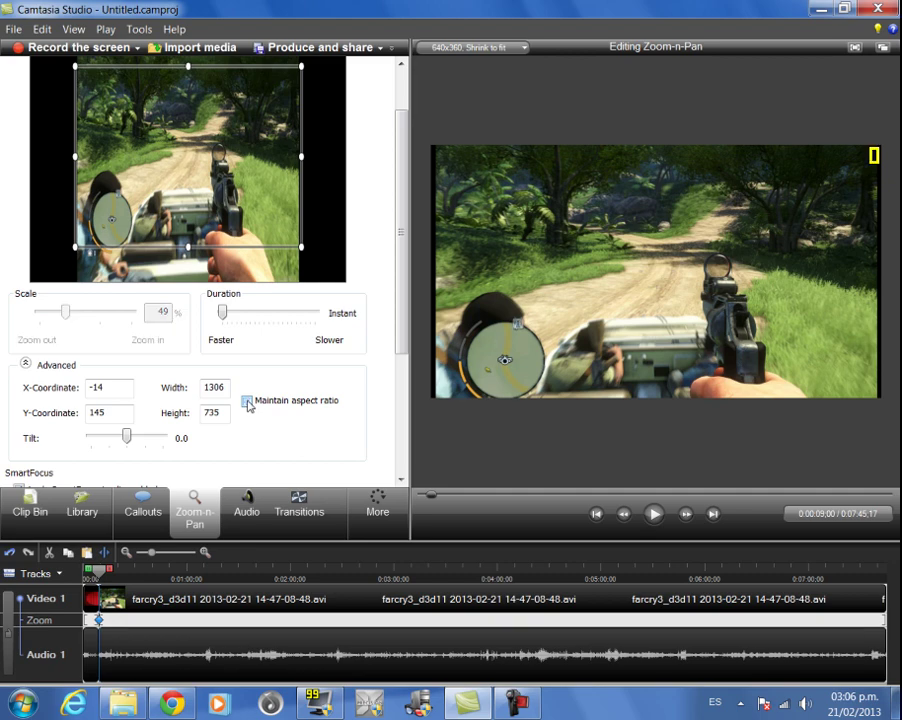
drag(405, 233, 405, 217)
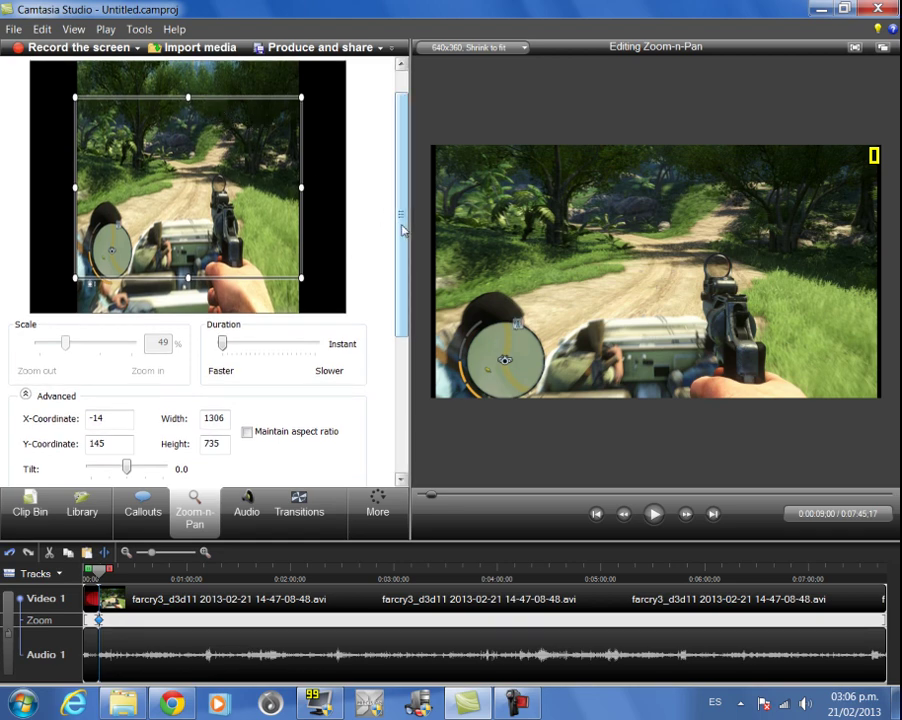
scroll(402, 211, up, 1)
scroll(402, 211, up, 1)
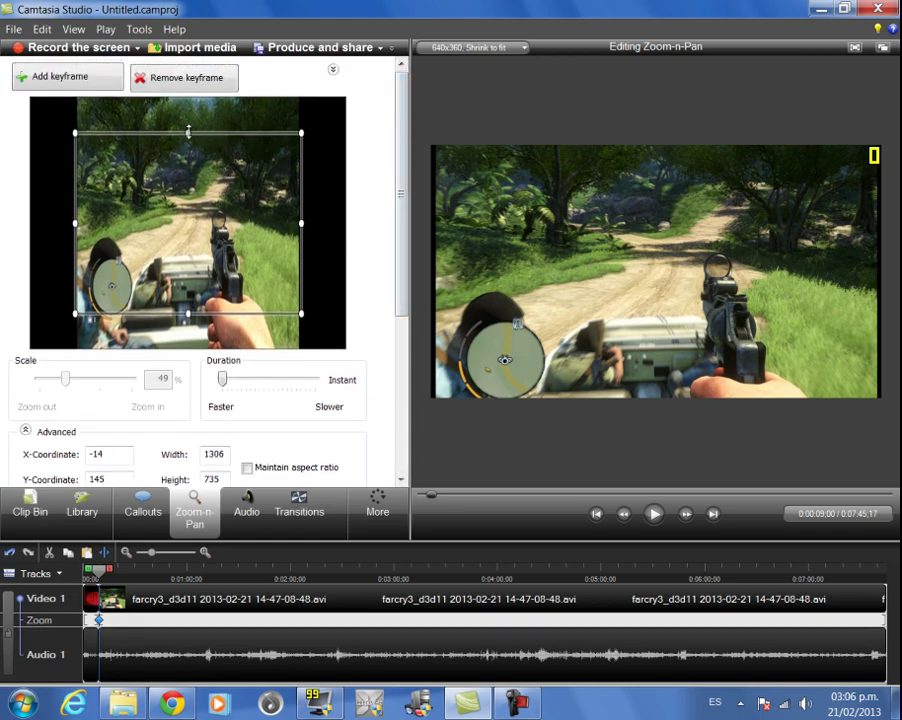
Resize the zoom frame to crop out the black side bars, at X 31, Y 0, about 1245 wide and 1024 high
drag(188, 131, 201, 95)
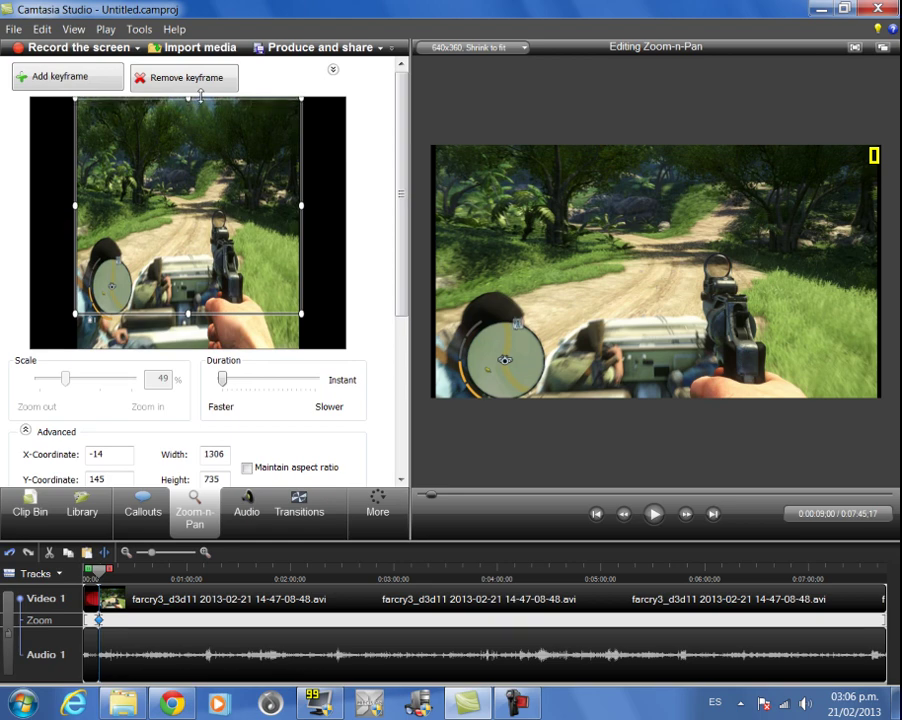
drag(188, 314, 186, 350)
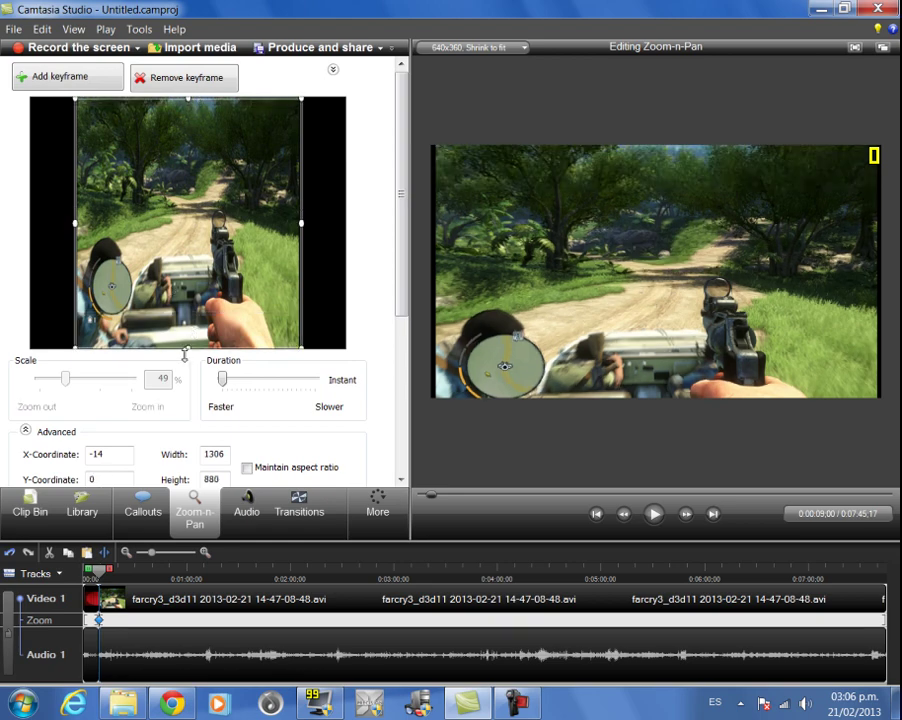
drag(185, 355, 184, 358)
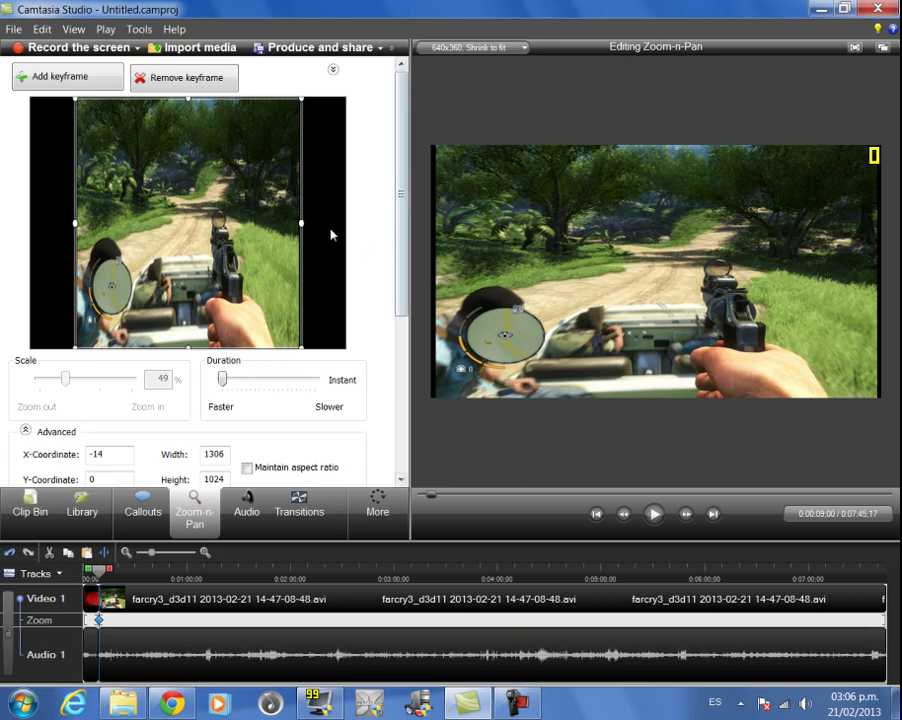
mouse_move(301, 223)
mouse_down()
mouse_move(322, 226)
mouse_move(300, 230)
mouse_up()
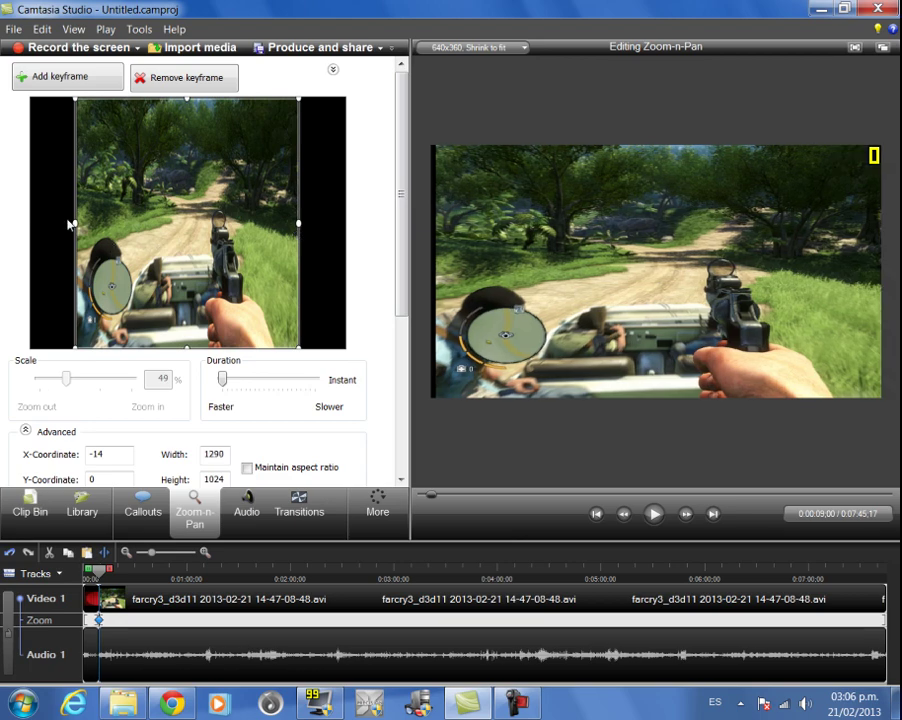
drag(70, 219, 82, 221)
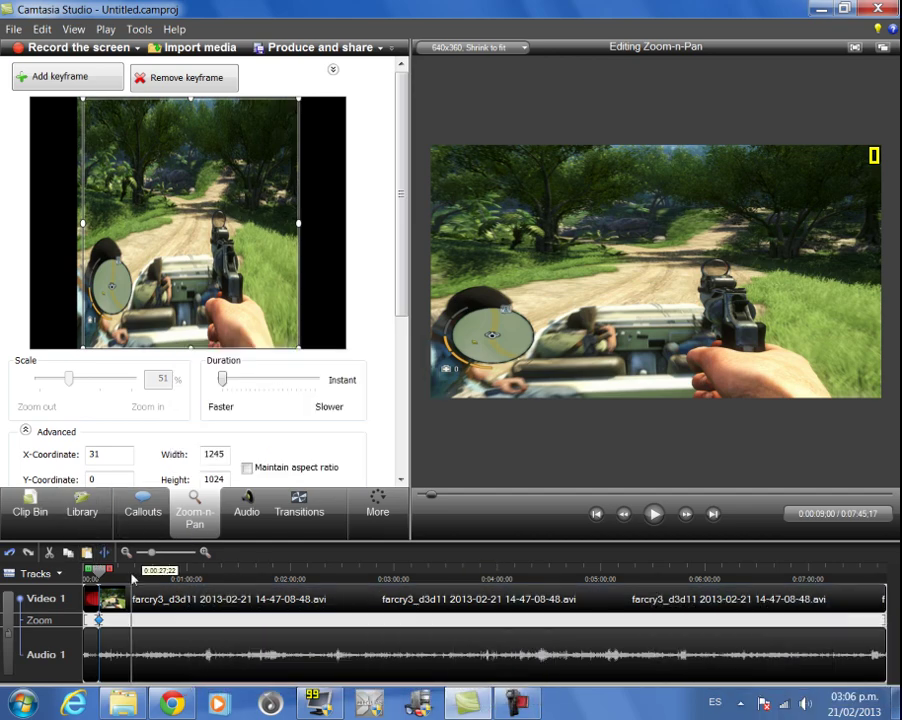
Check the zoomed framing at about 0:04:19, then play the gameplay clip from 0:00:09;00
mouse_move(106, 569)
mouse_down()
mouse_move(161, 578)
mouse_move(543, 580)
mouse_up()
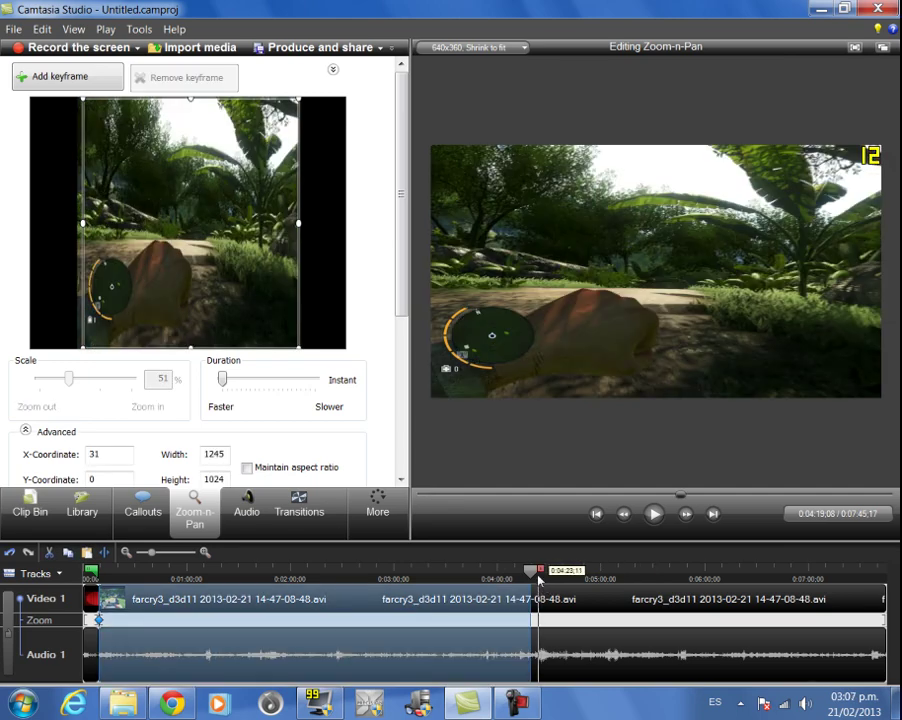
mouse_move(108, 612)
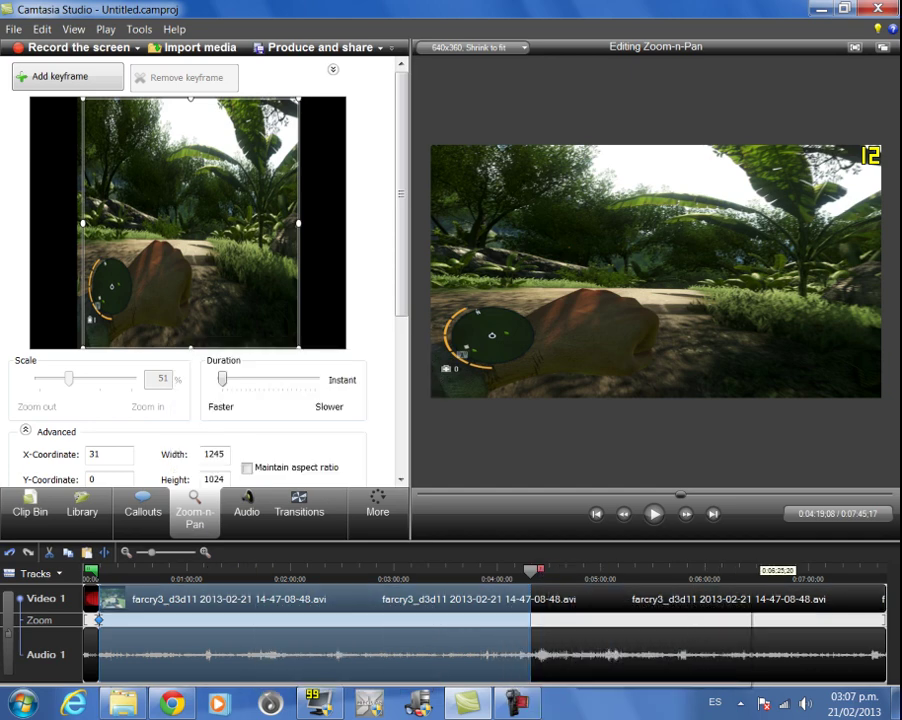
drag(540, 572, 110, 578)
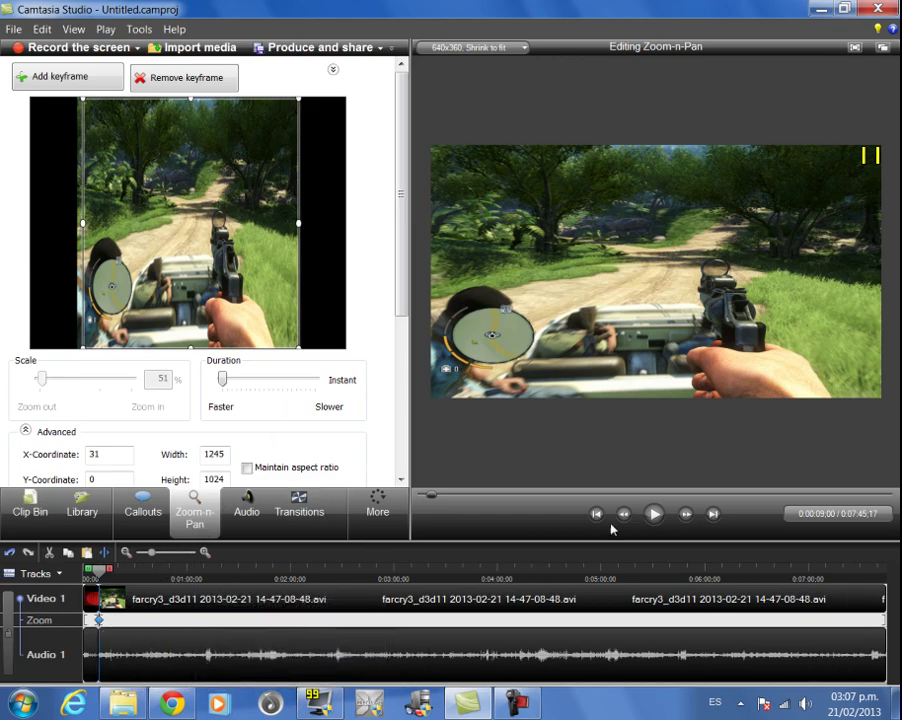
click(654, 515)
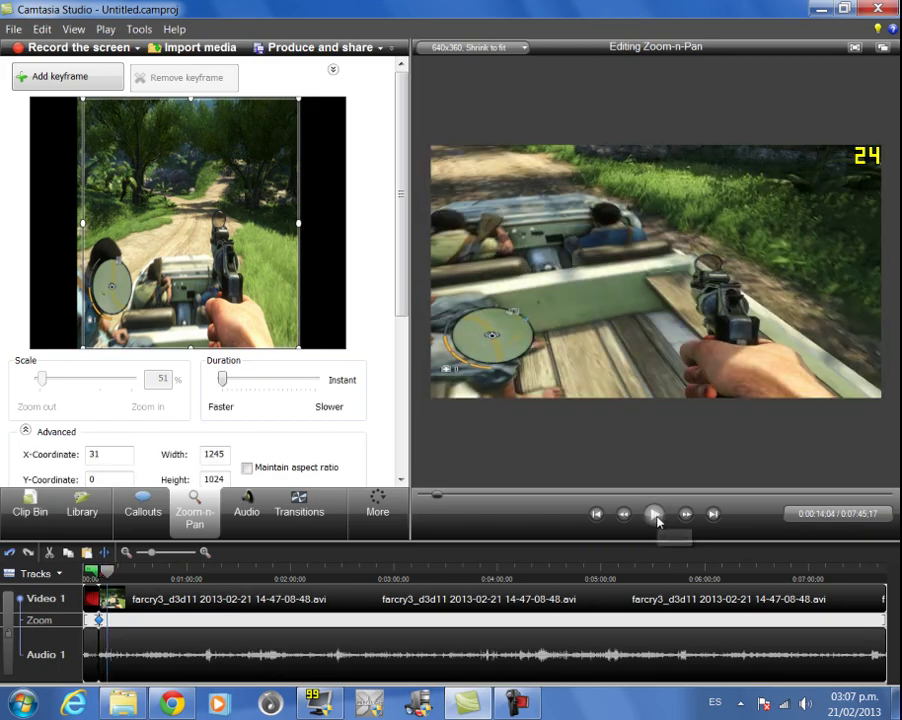
click(654, 515)
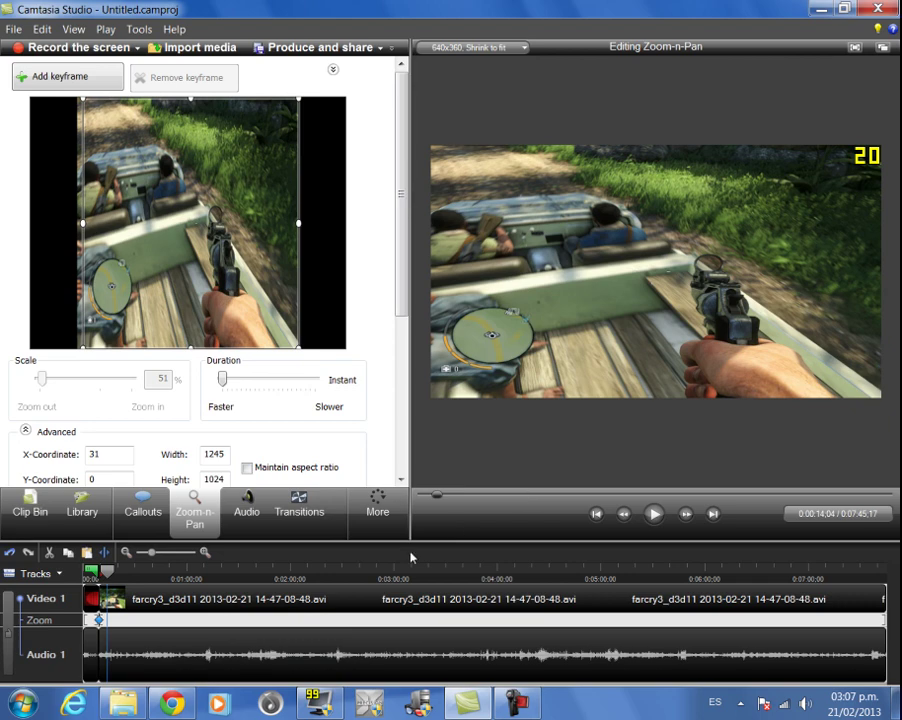
click(247, 520)
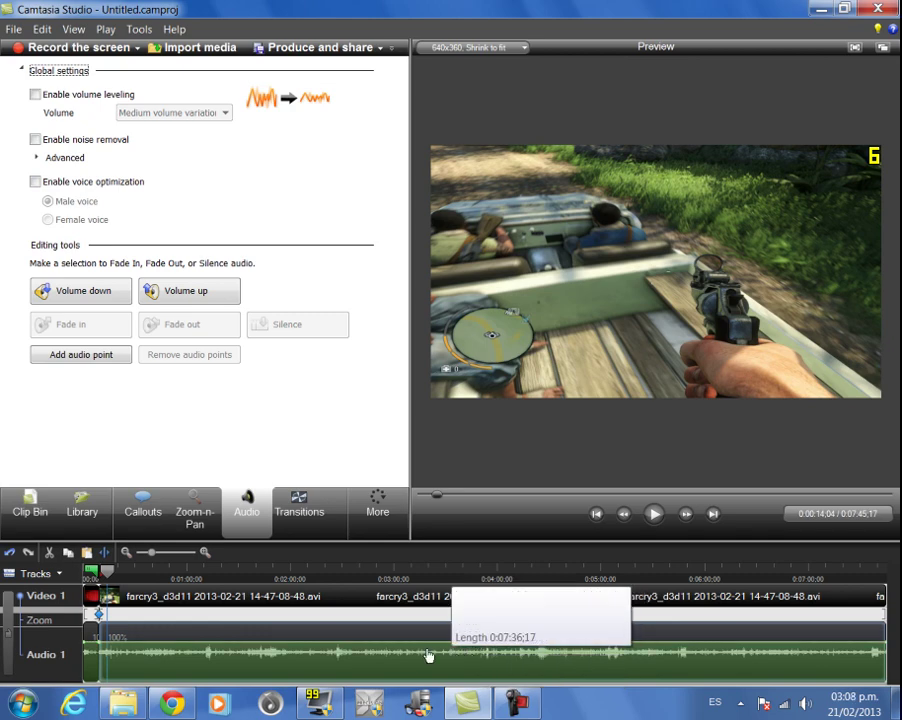
click(30, 503)
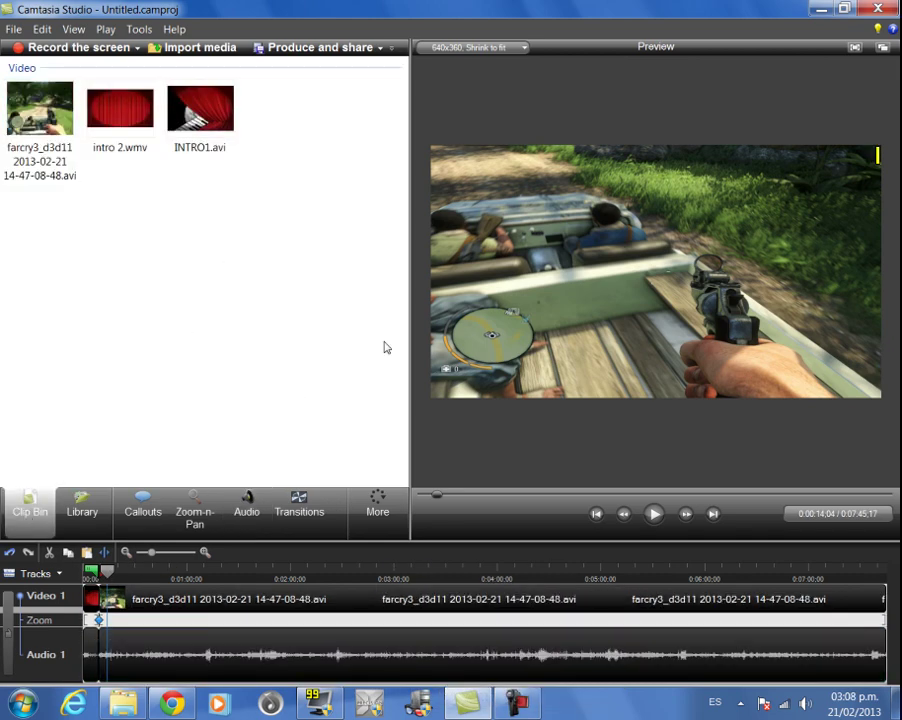
drag(282, 356, 192, 226)
Raise the gameplay clip's audio volume to about 121%, play it back, and readjust the level
click(243, 514)
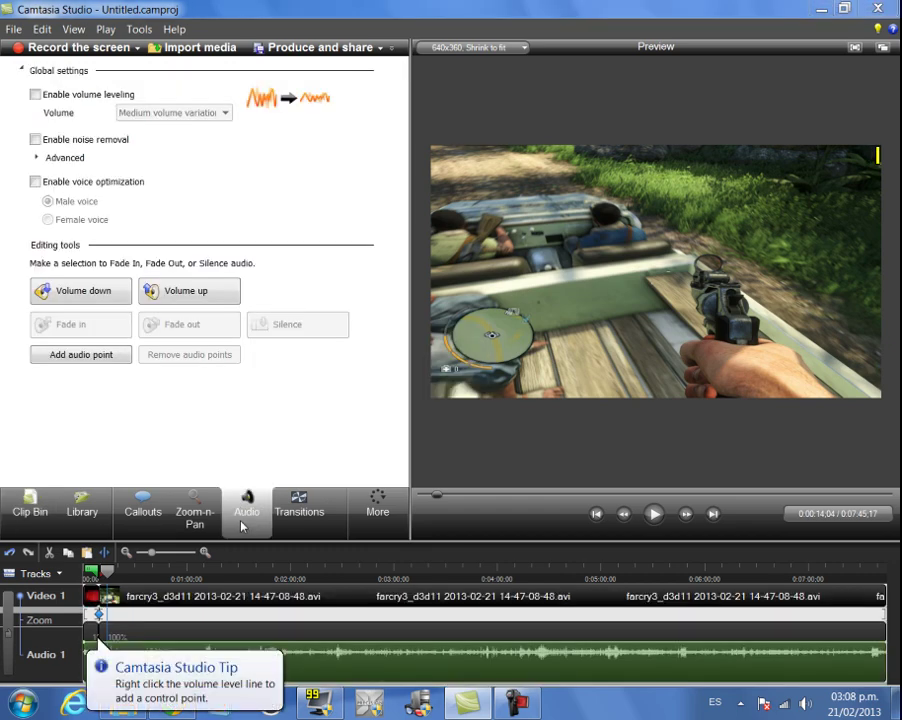
click(528, 652)
drag(525, 640, 517, 631)
click(654, 515)
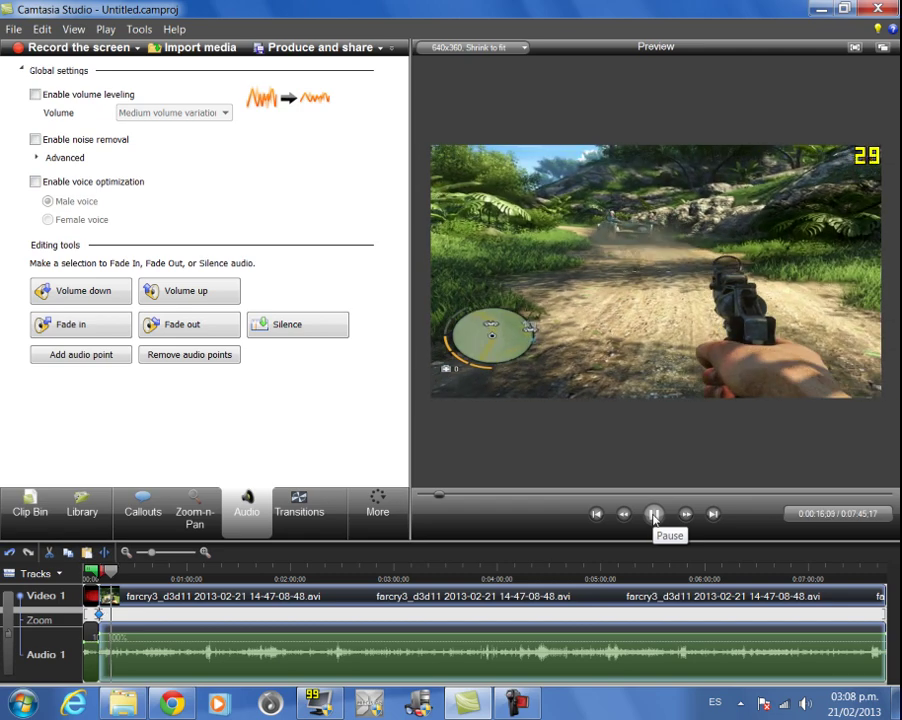
click(654, 515)
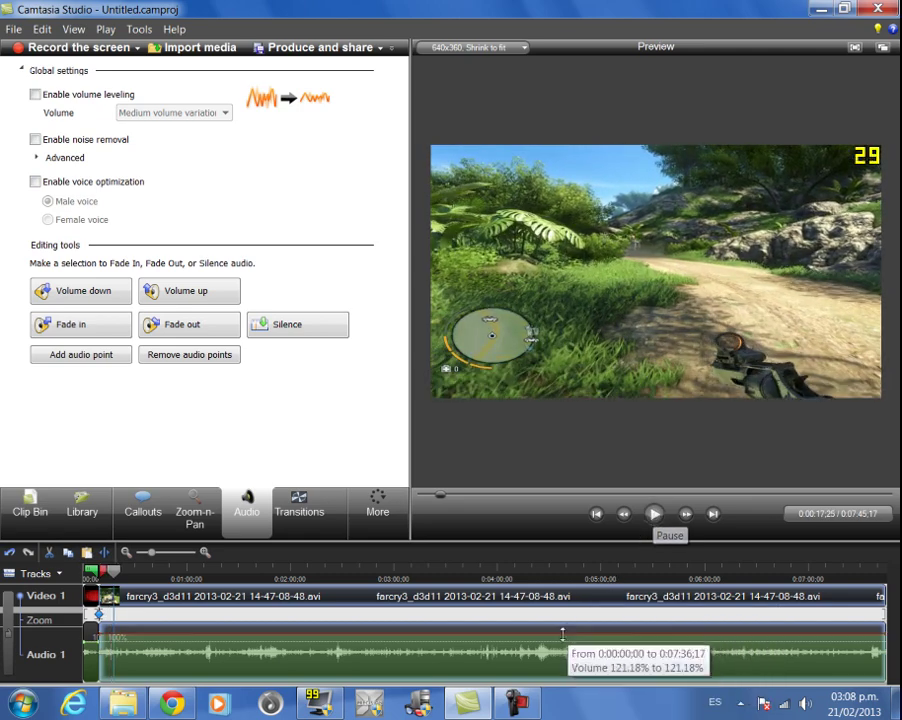
drag(548, 630, 546, 624)
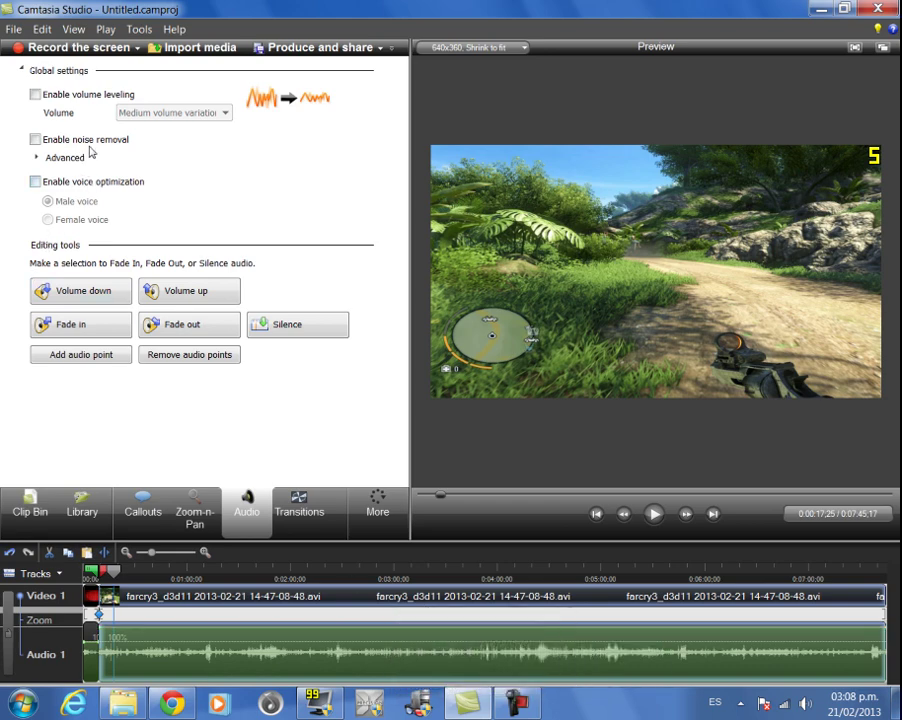
Enable volume leveling with High volume variation and play the gameplay clip to hear the result
click(35, 95)
click(224, 113)
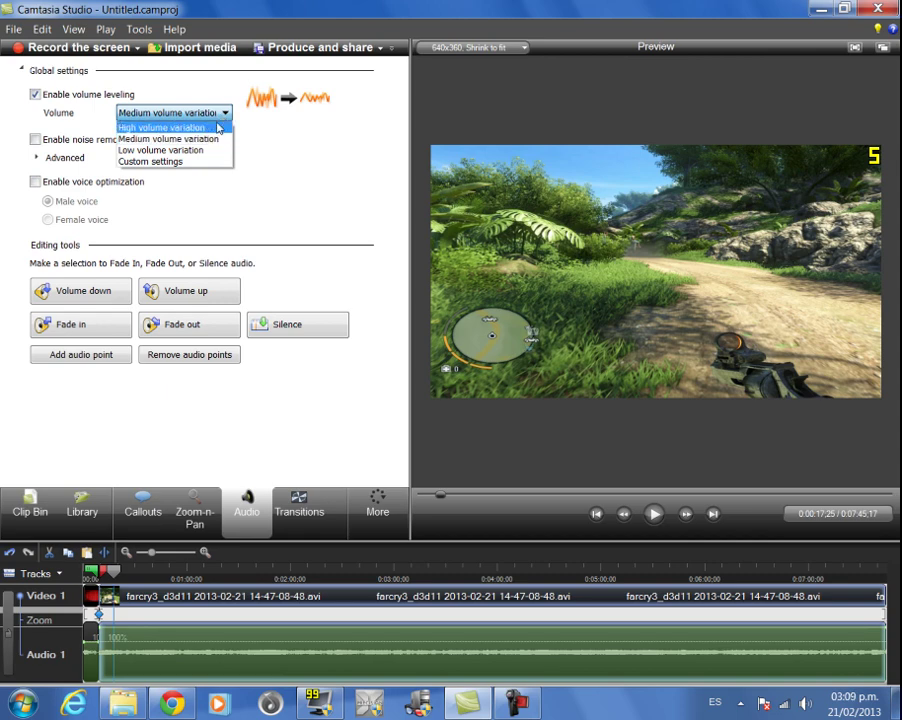
click(211, 128)
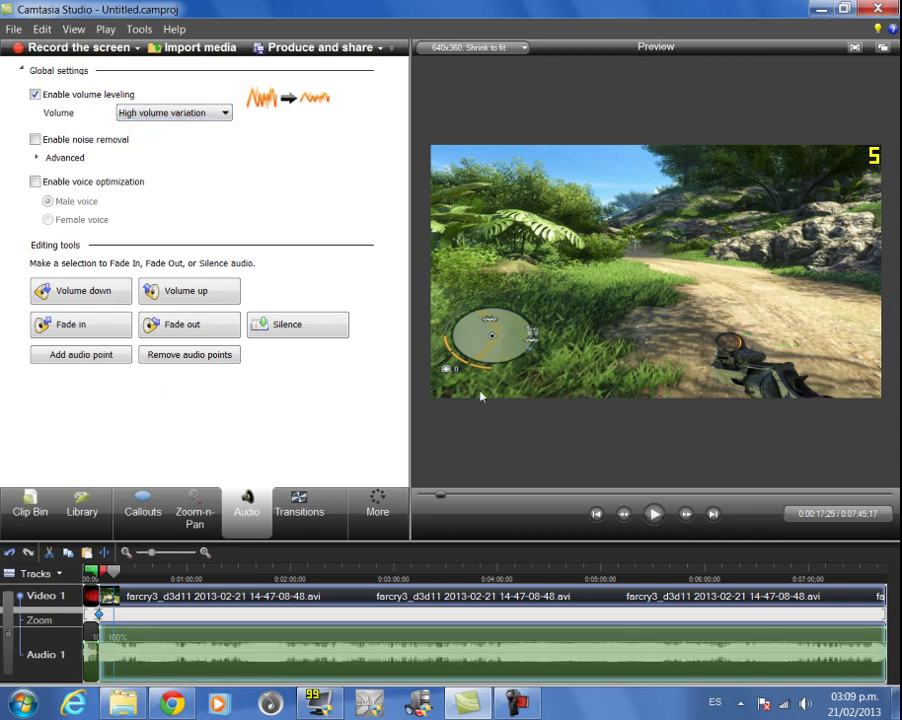
click(655, 516)
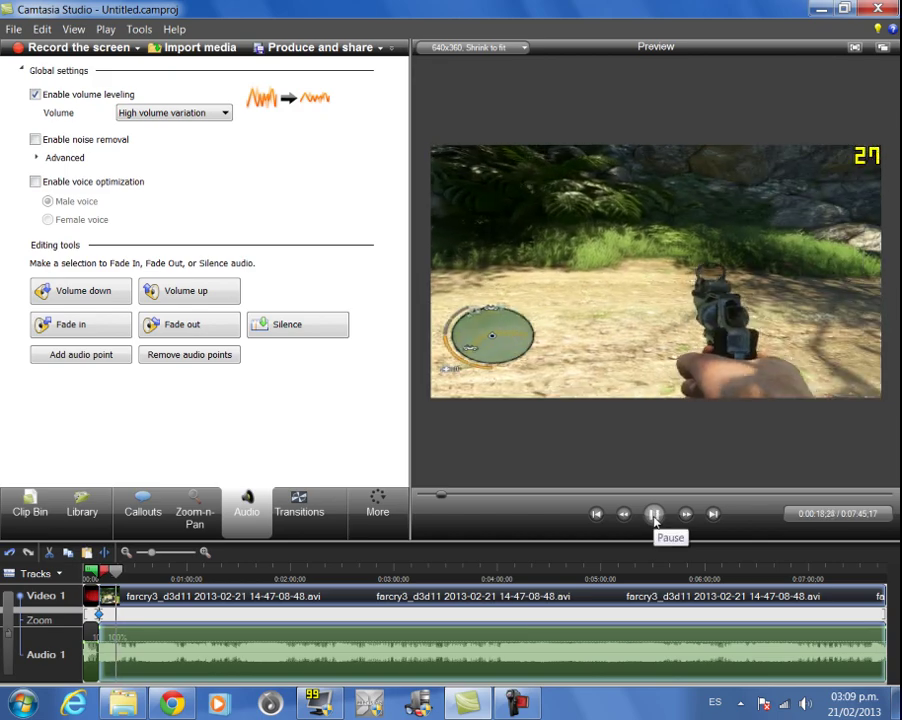
click(655, 516)
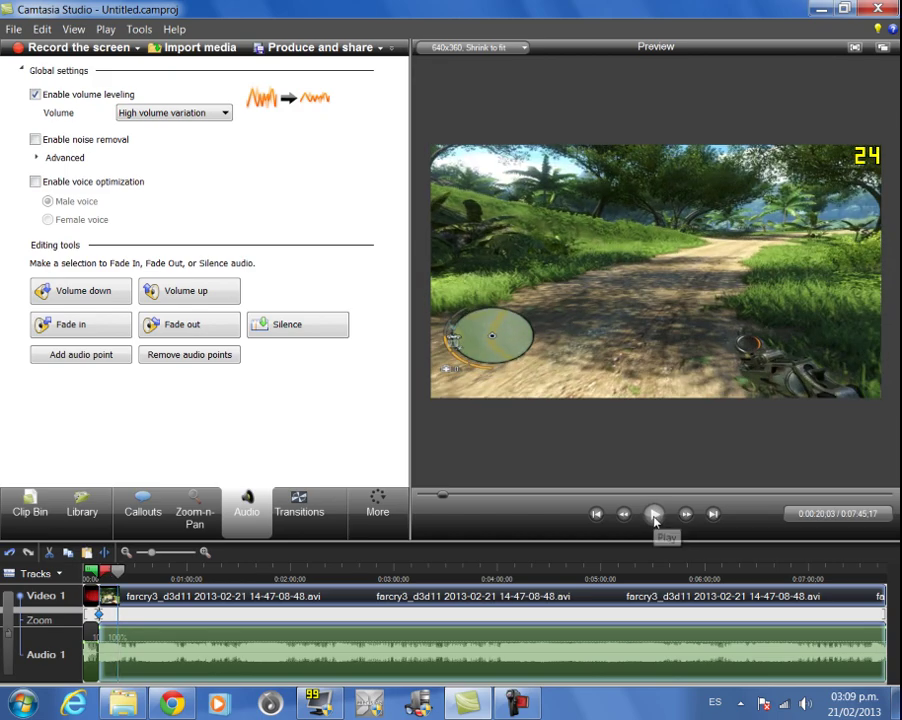
Change the volume leveling to Medium volume variation and return the playhead to 0:00:00;00
click(212, 115)
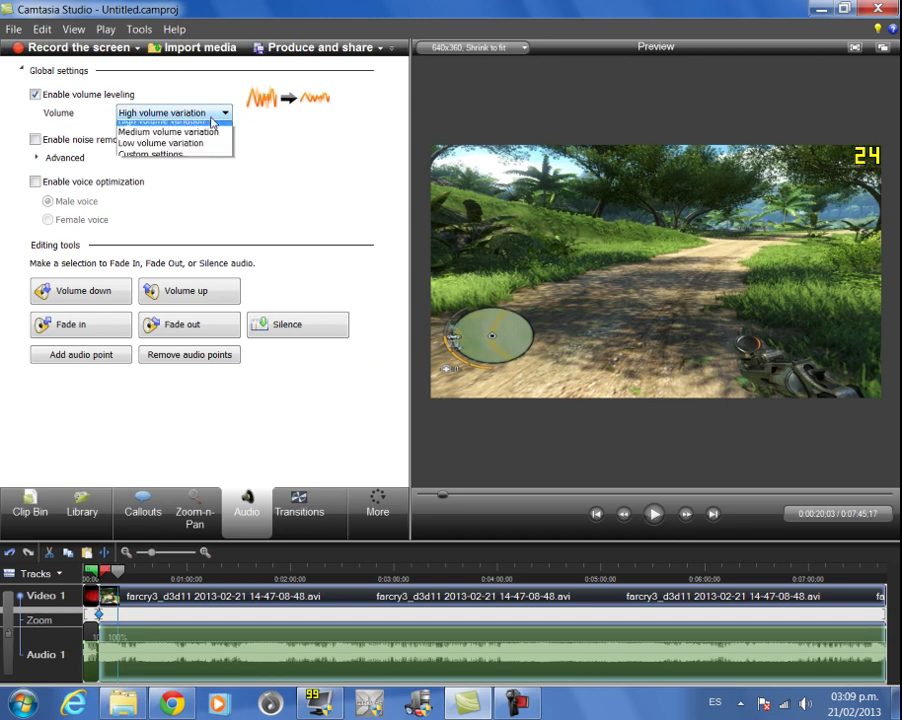
click(175, 138)
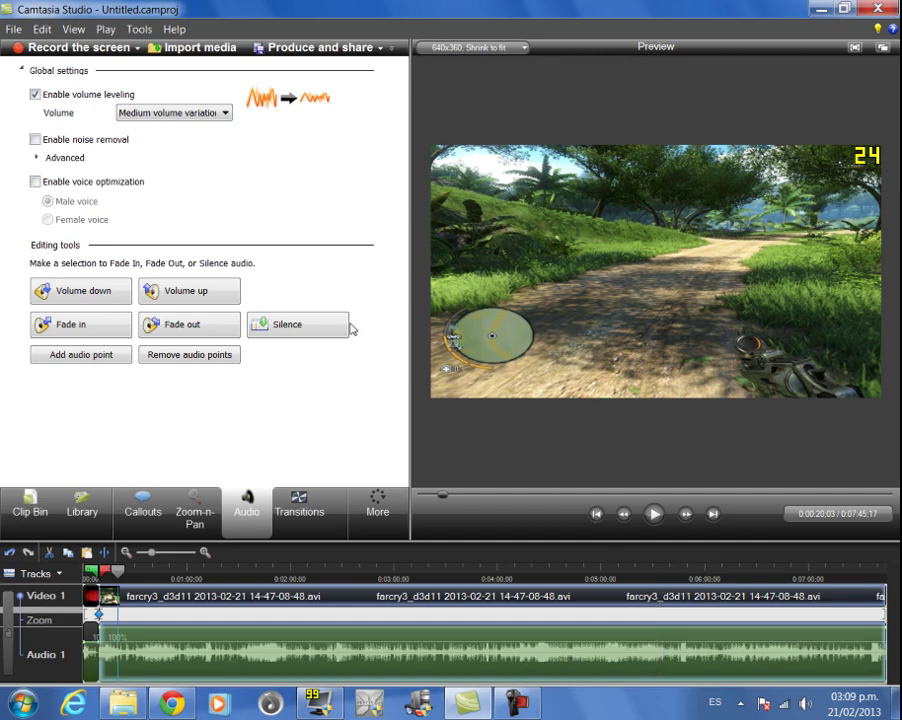
click(90, 573)
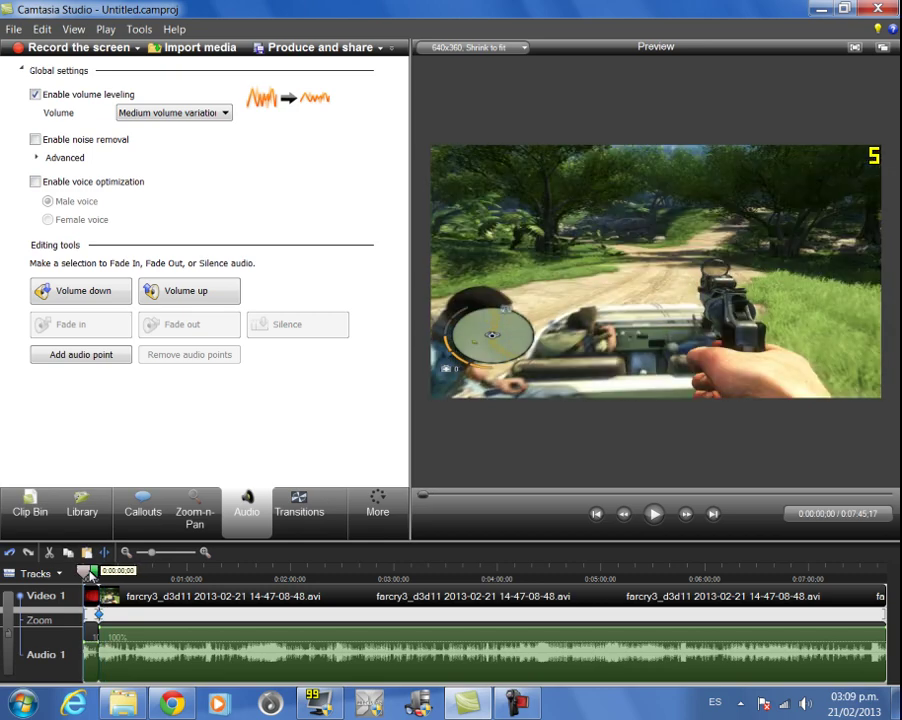
Close the Fraps program running in the background
right_click(320, 703)
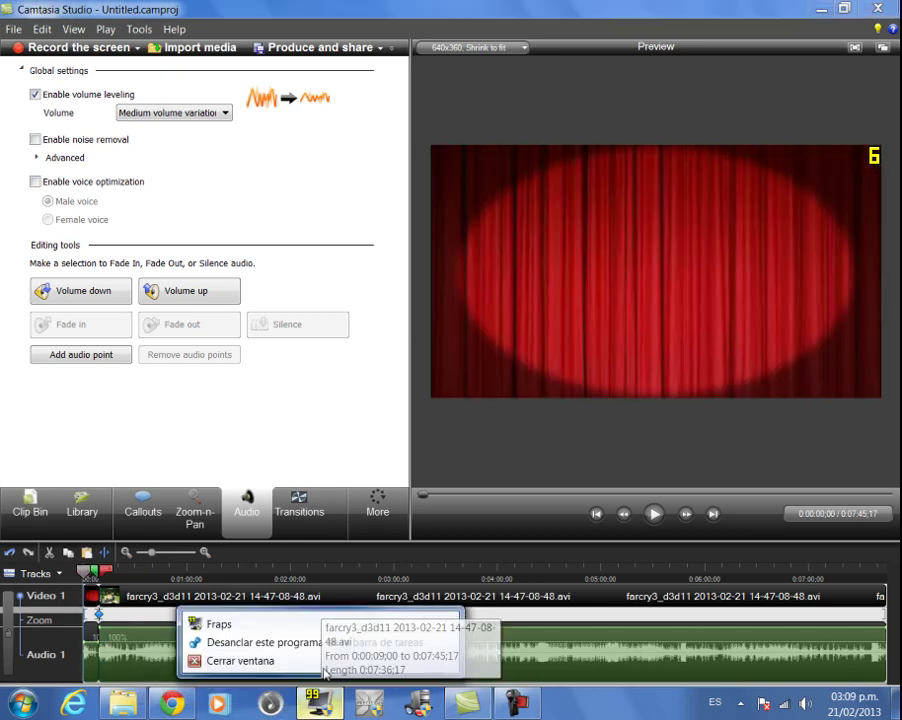
click(326, 660)
click(535, 421)
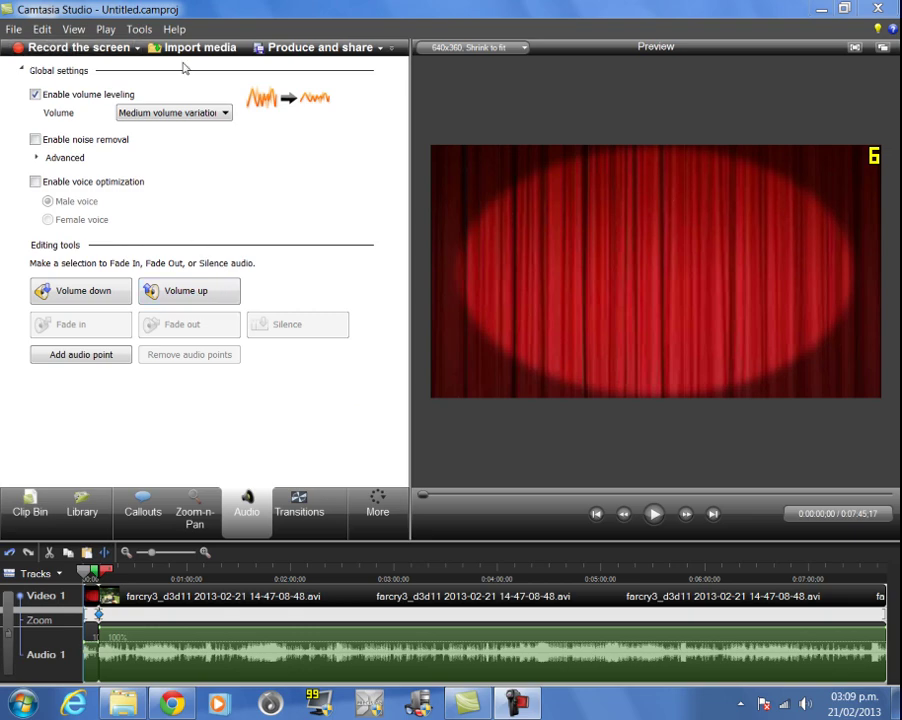
Start producing the video with Custom production settings
click(320, 47)
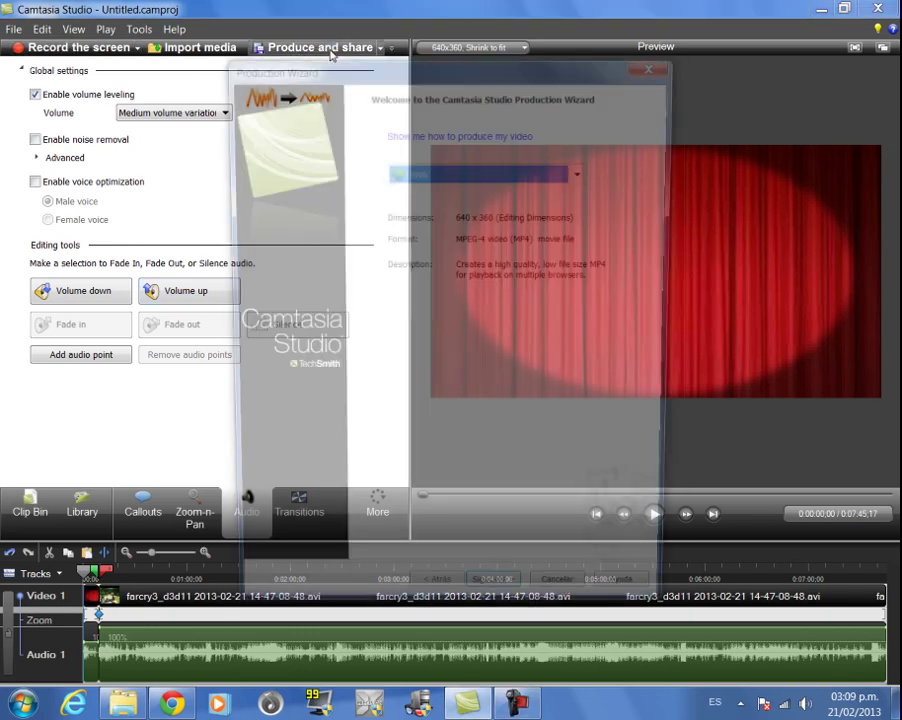
click(582, 172)
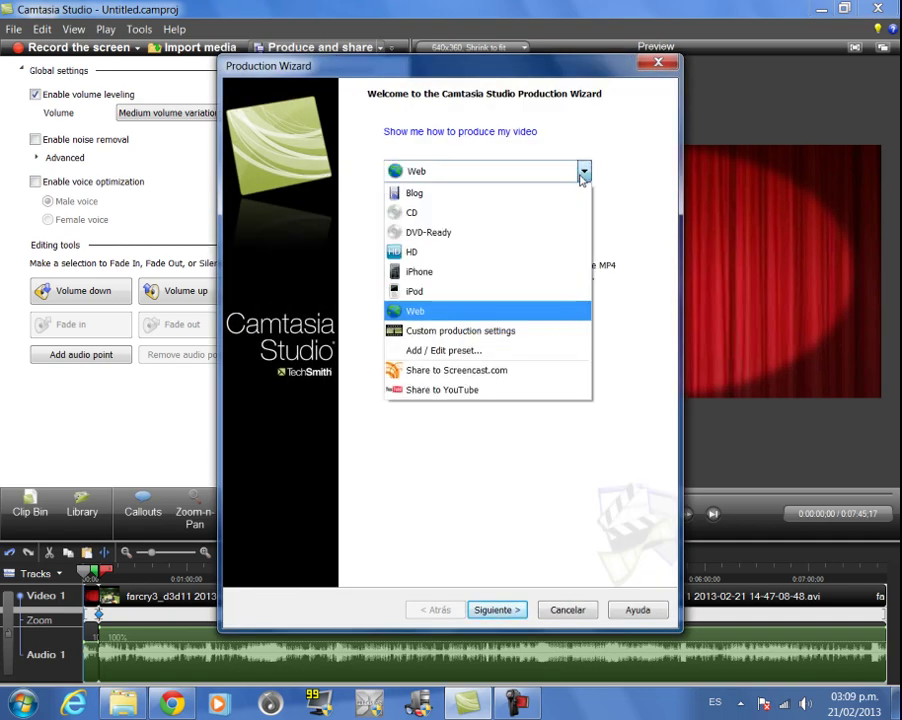
click(560, 332)
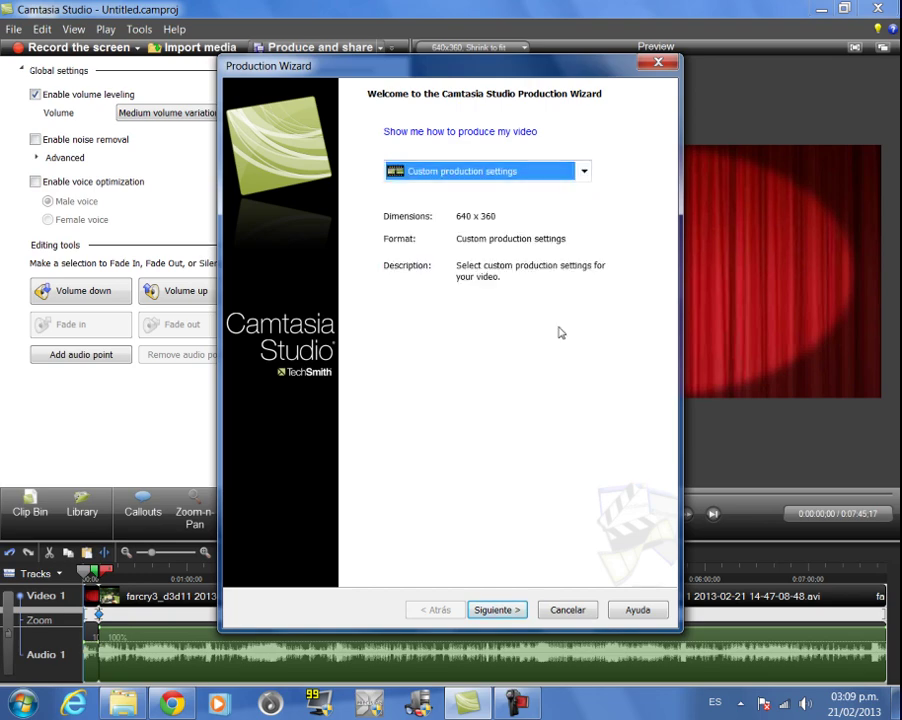
click(483, 609)
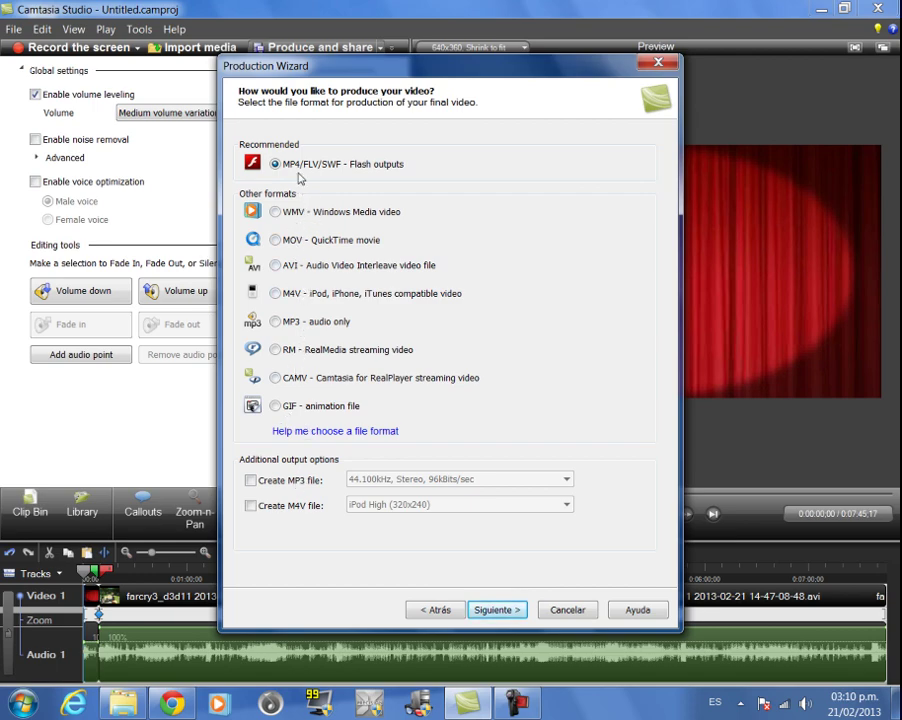
Keep MP4/FLV/SWF - Flash outputs as the production format and choose the No Controls template, accepting the lossy-format notice
click(496, 610)
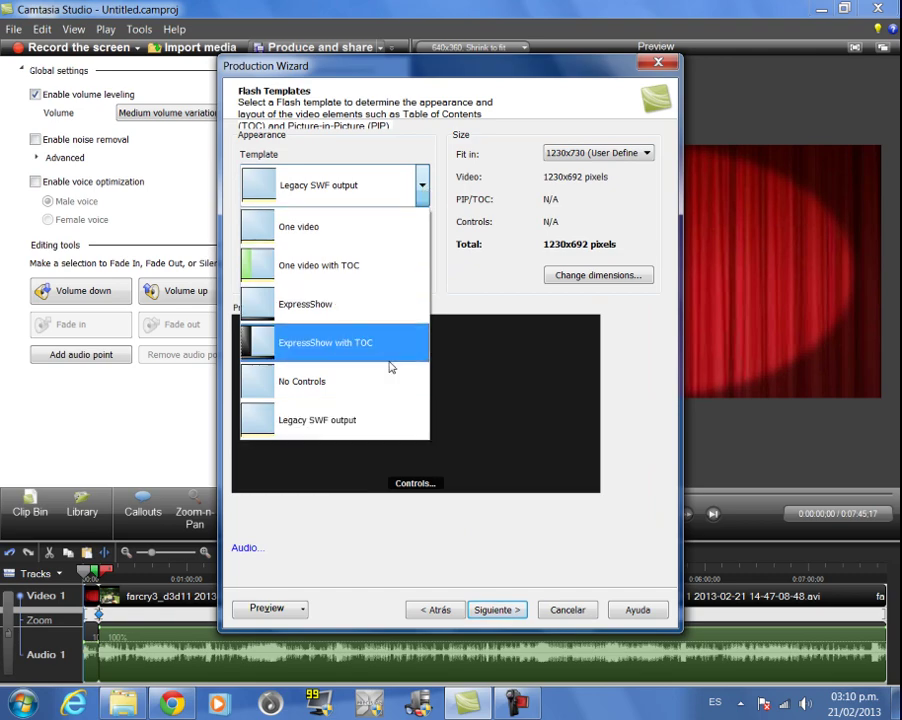
click(388, 379)
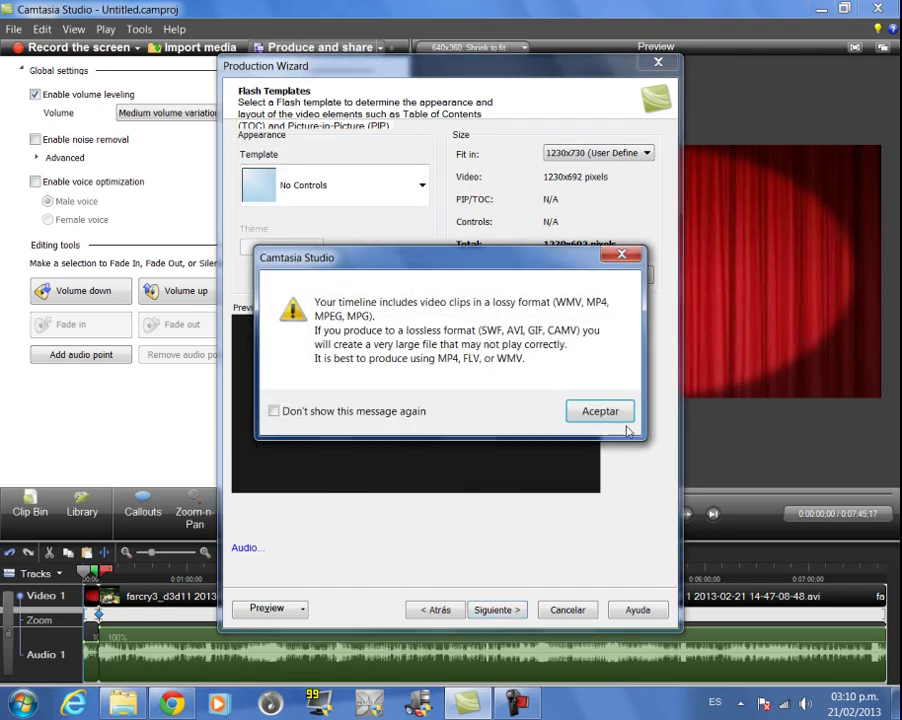
click(620, 414)
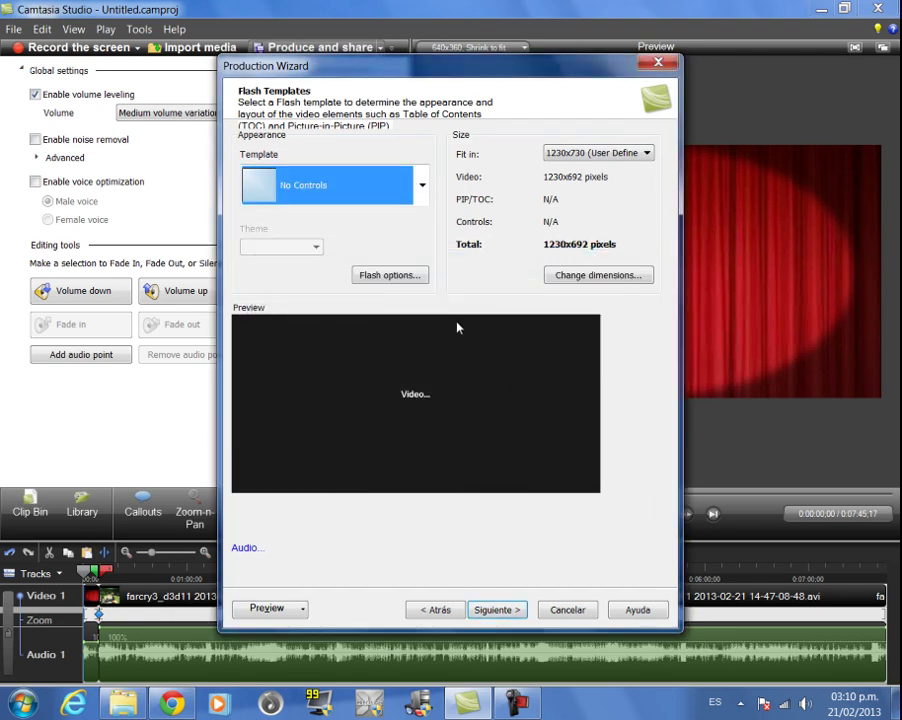
click(407, 277)
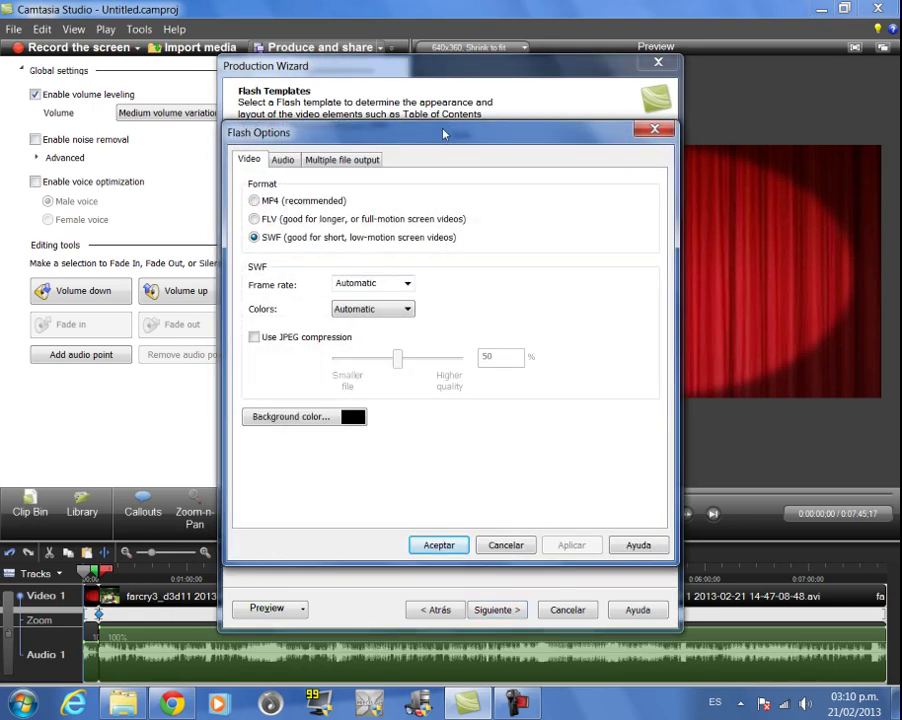
drag(320, 132, 508, 174)
click(695, 586)
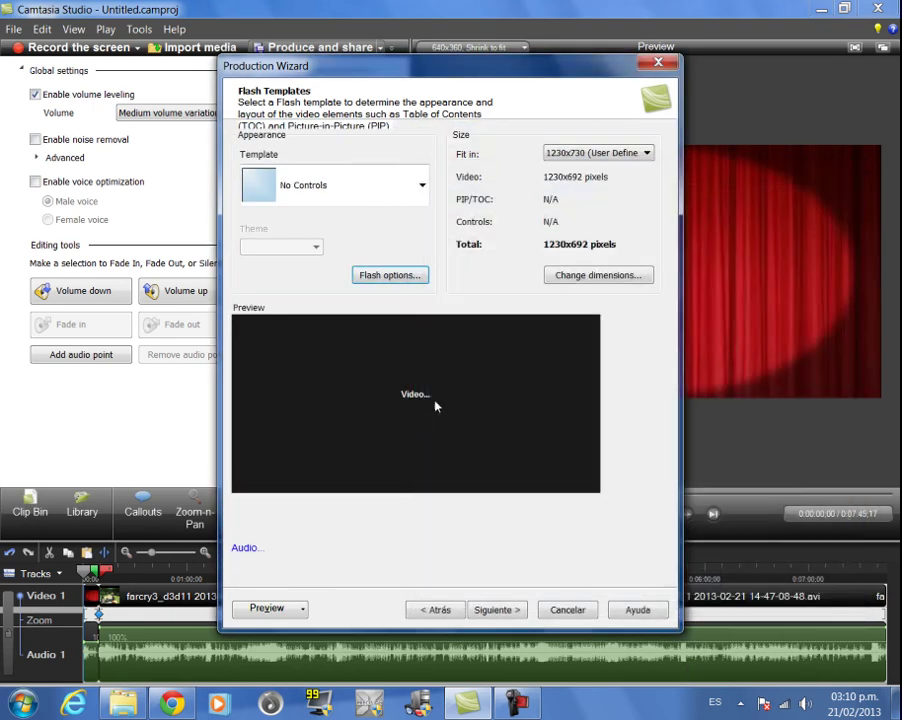
Set the Flash video format to MP4 and raise its bitrate slightly
click(390, 275)
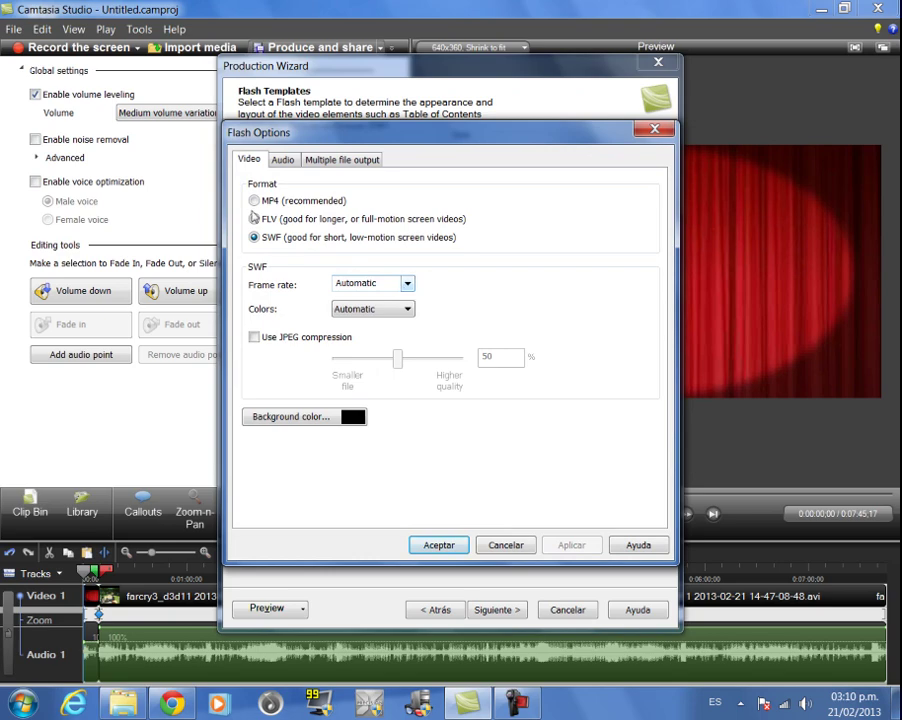
click(254, 201)
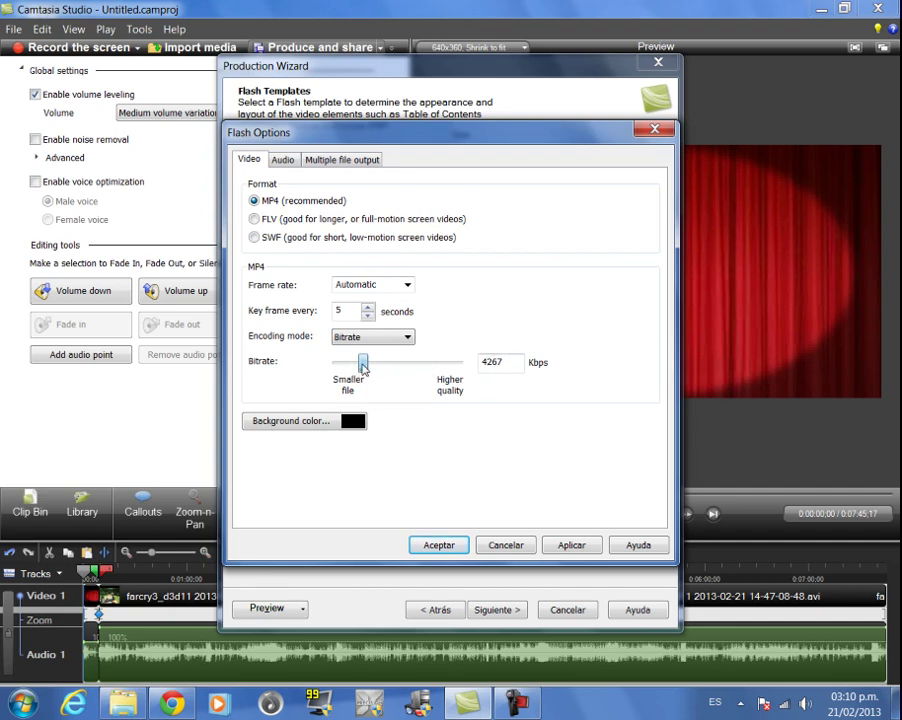
drag(363, 368, 367, 367)
click(431, 545)
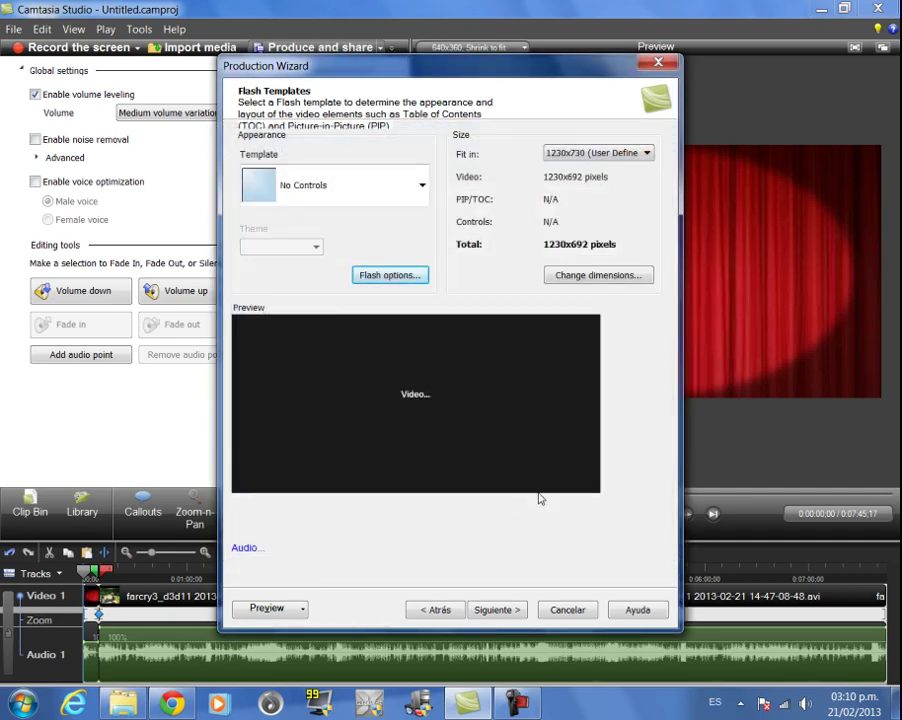
Set the fit-in width of the produced video to 1280
click(617, 283)
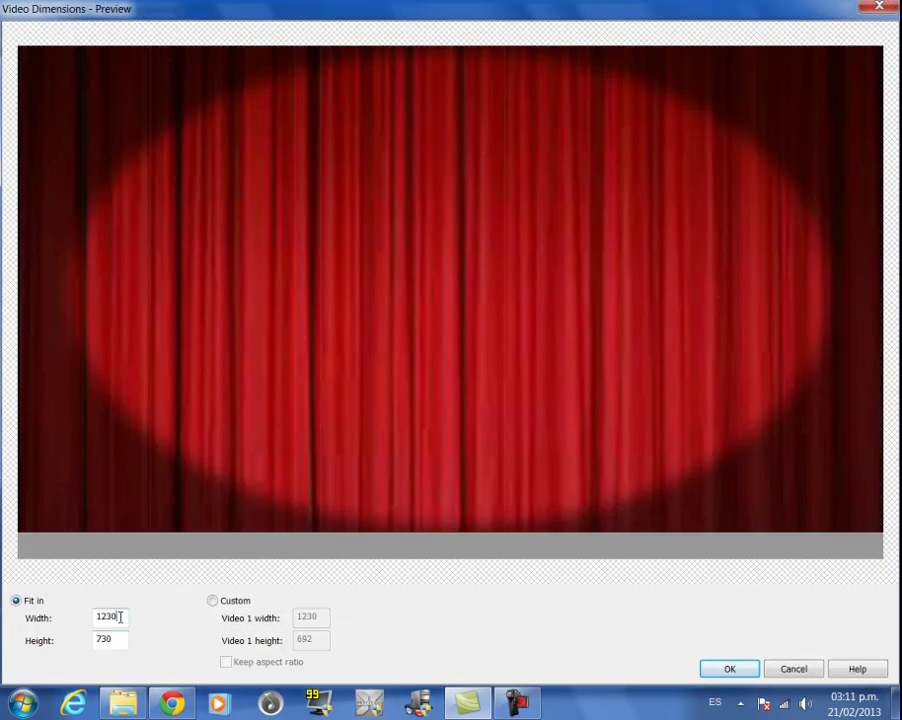
drag(120, 617, 94, 615)
click(116, 618)
text(8)
click(730, 667)
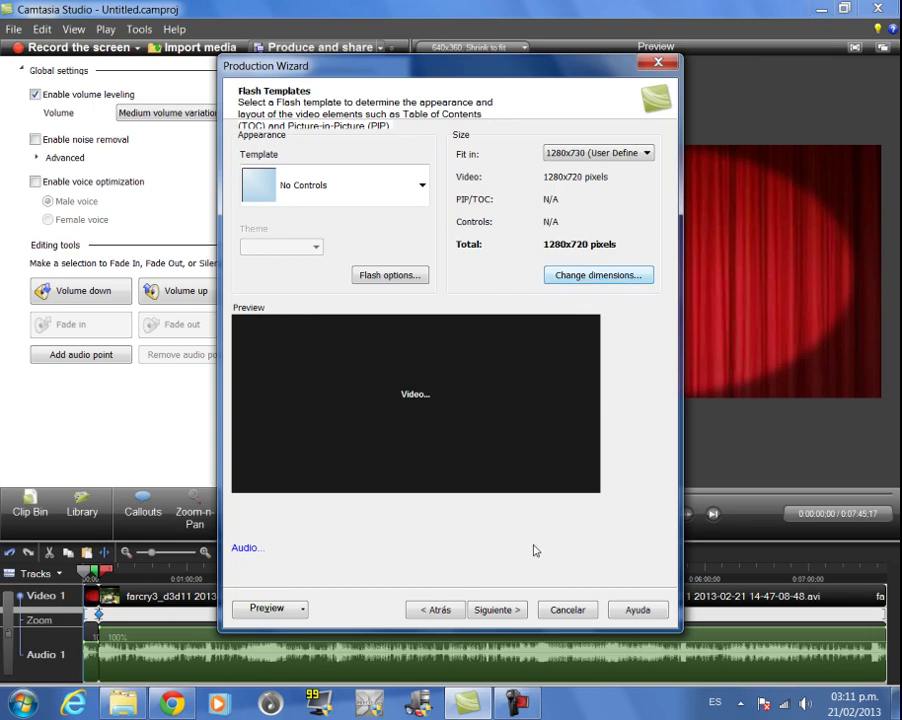
Proceed to the video options and include a watermark in the production
click(496, 610)
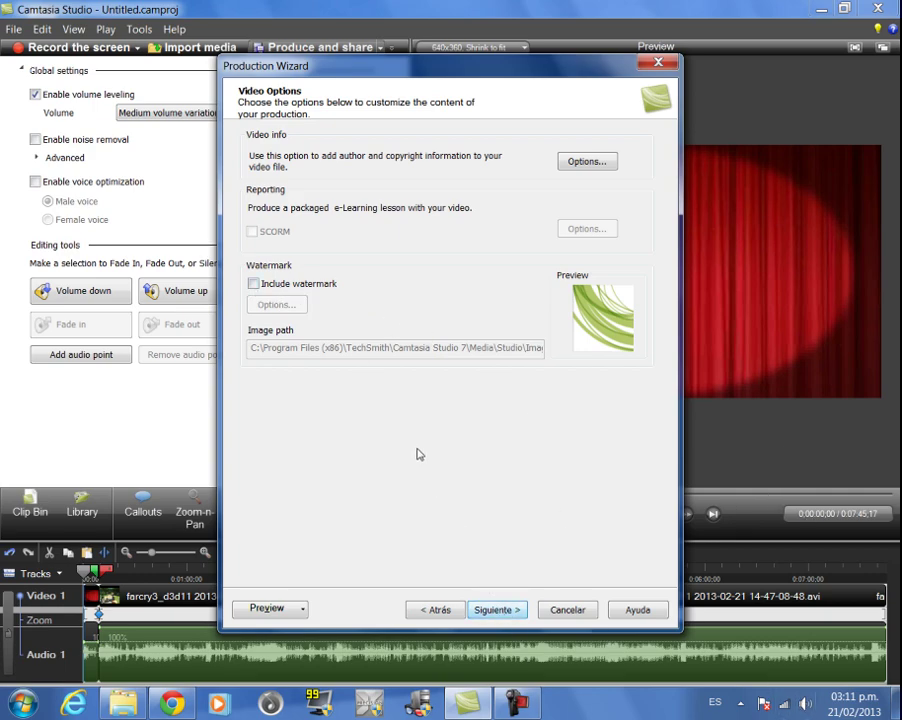
click(257, 286)
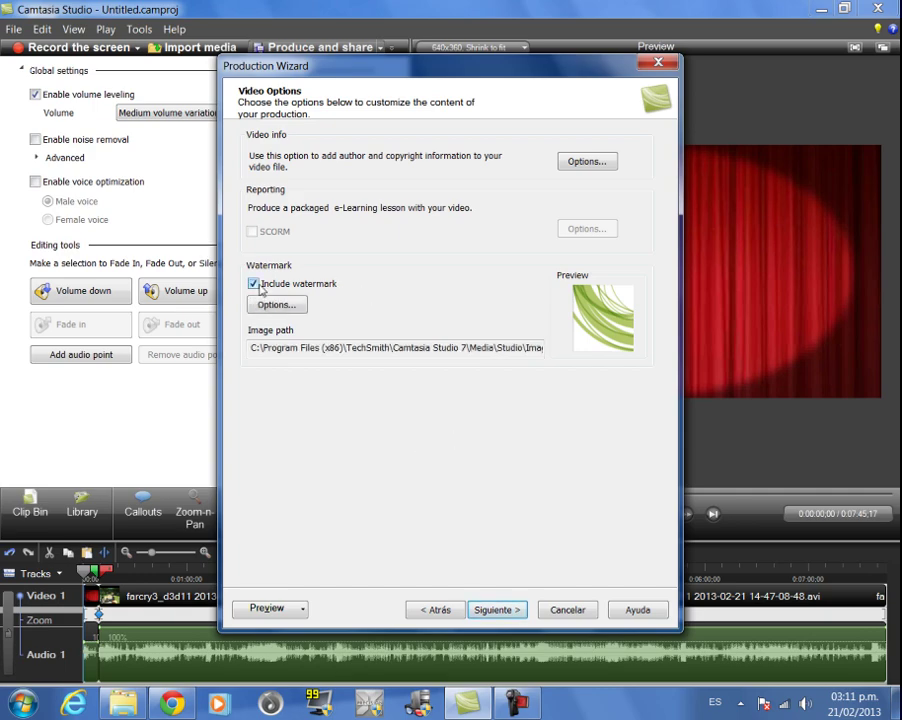
click(278, 305)
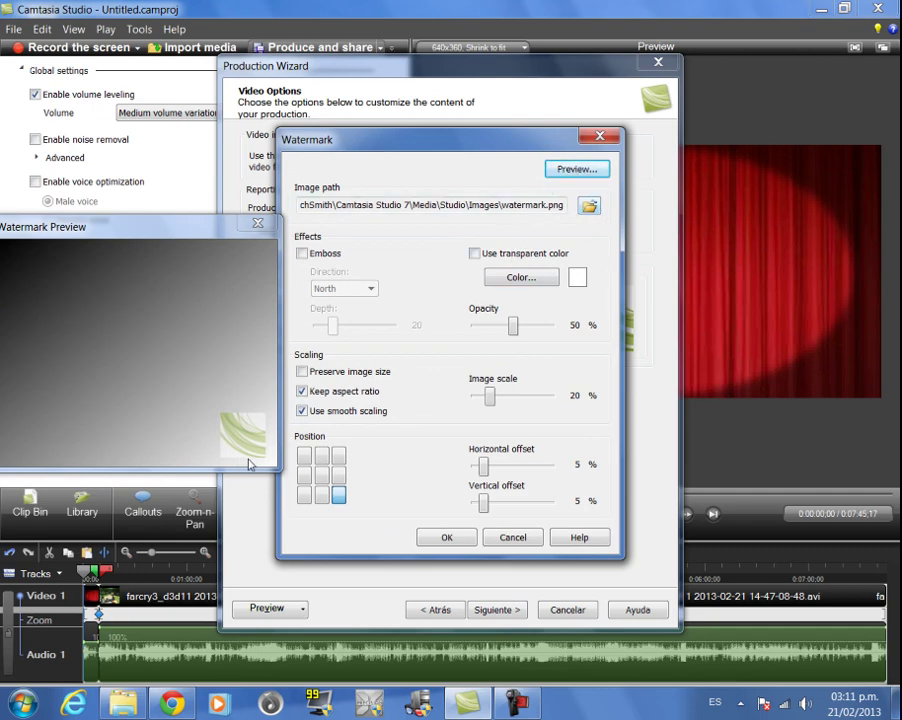
click(321, 495)
click(304, 495)
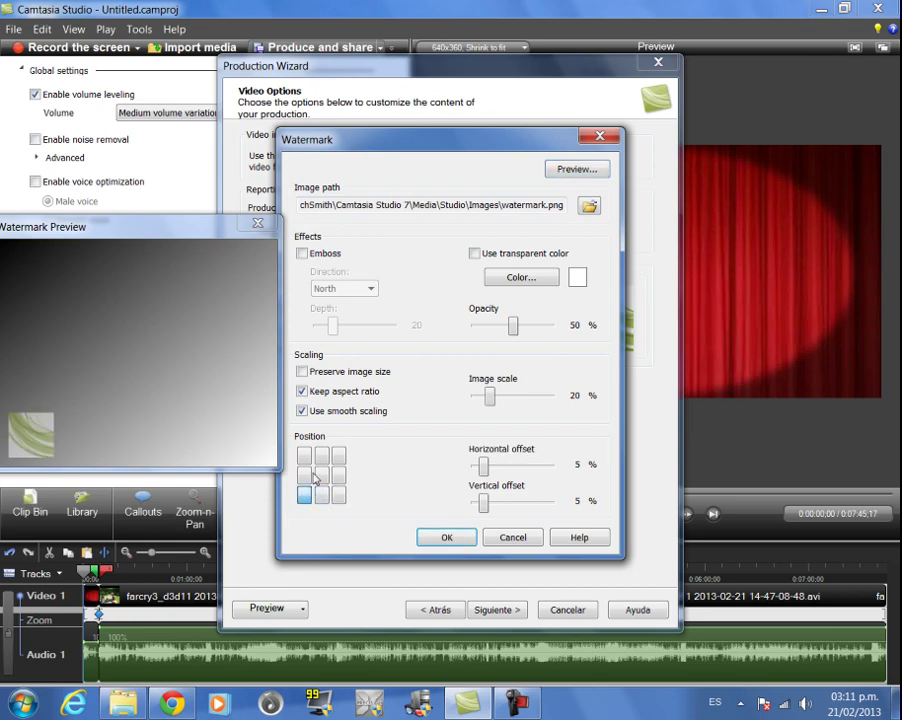
click(339, 455)
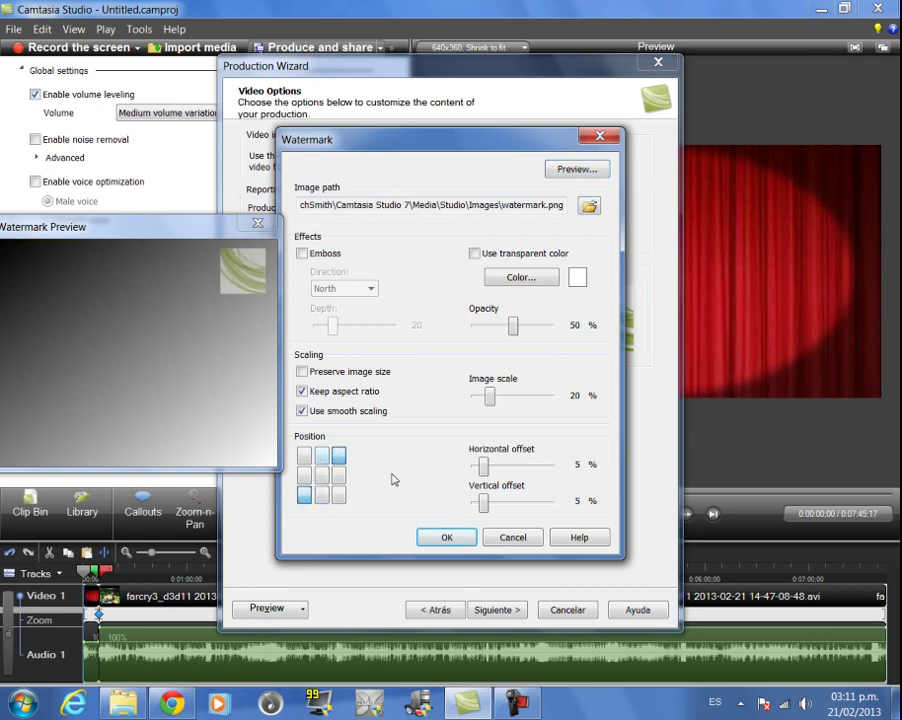
click(512, 537)
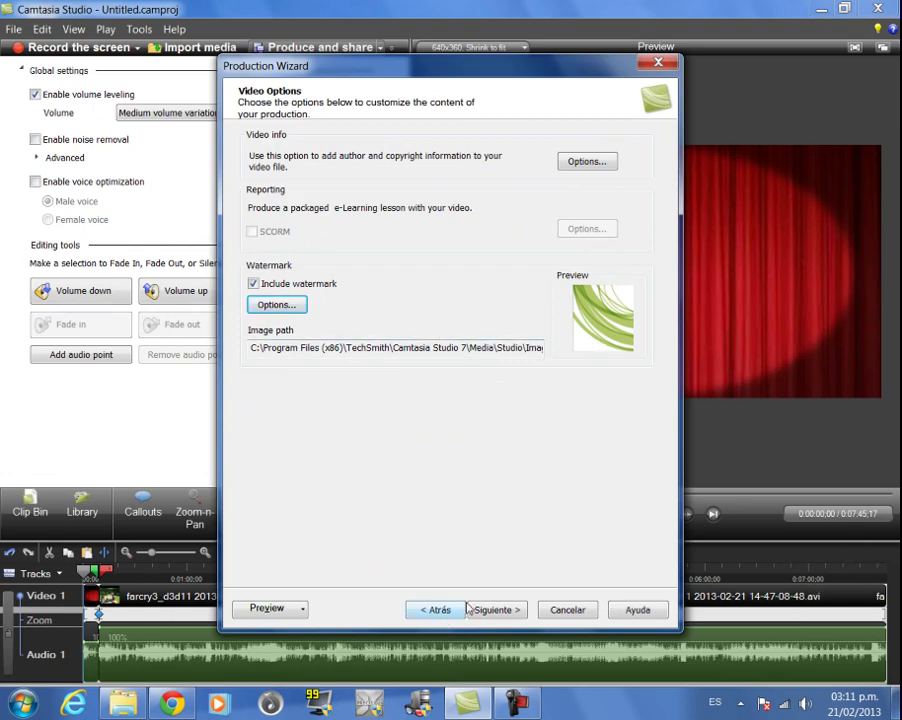
Name the production "far cry ganmeplay" and start rendering the video
click(502, 609)
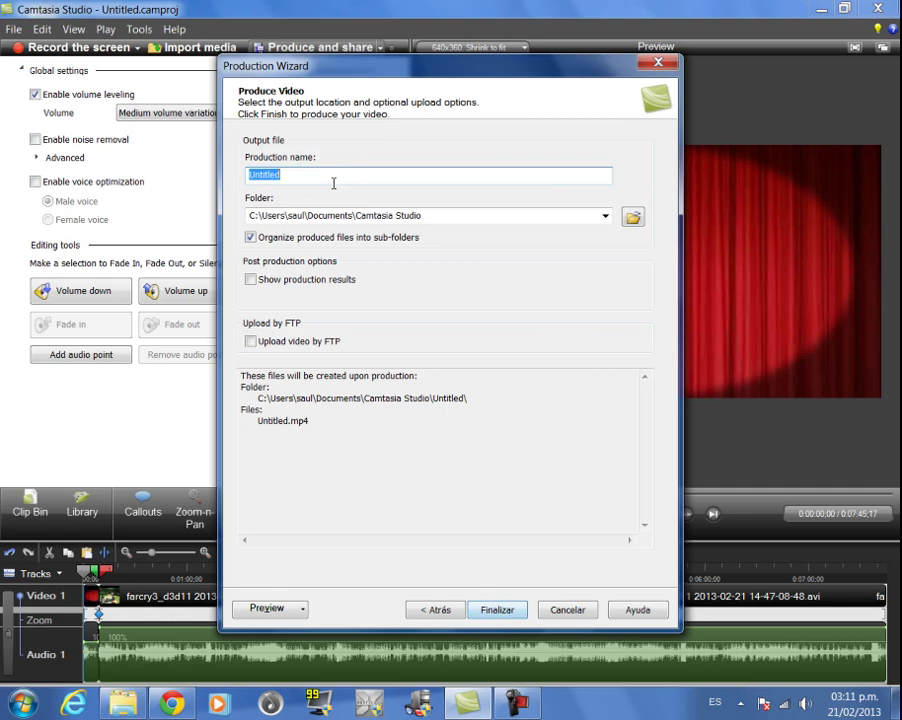
text(v)
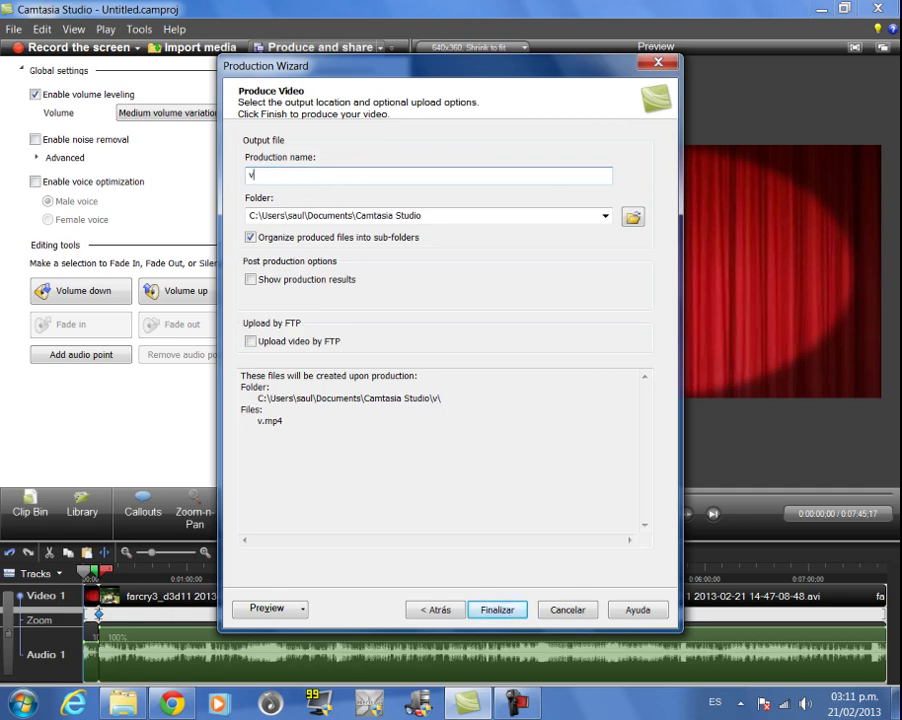
key(BackSpace)
text(far cry ganmeplay)
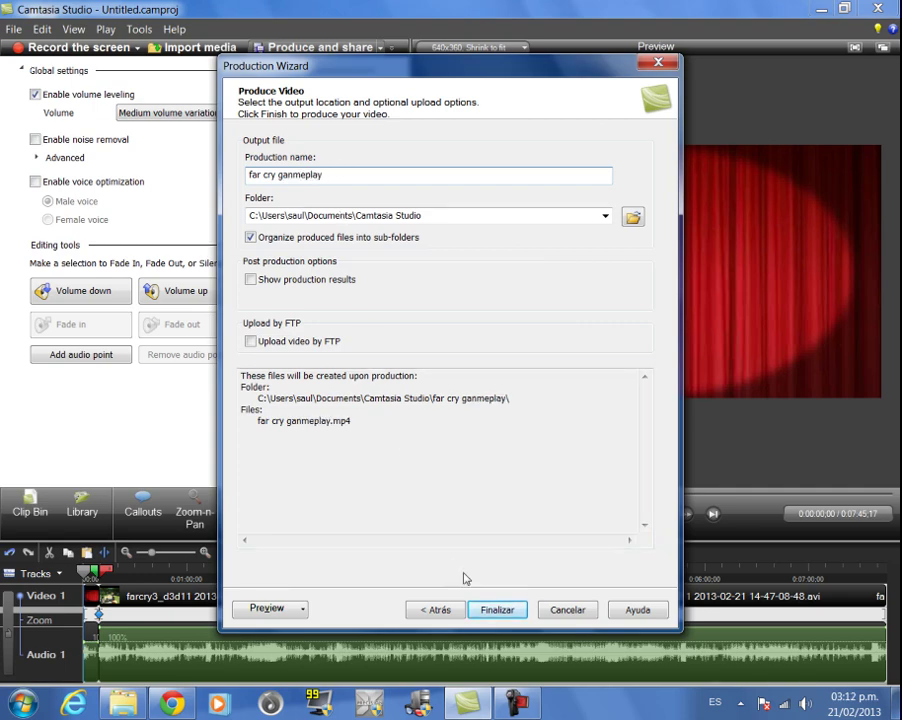
click(503, 609)
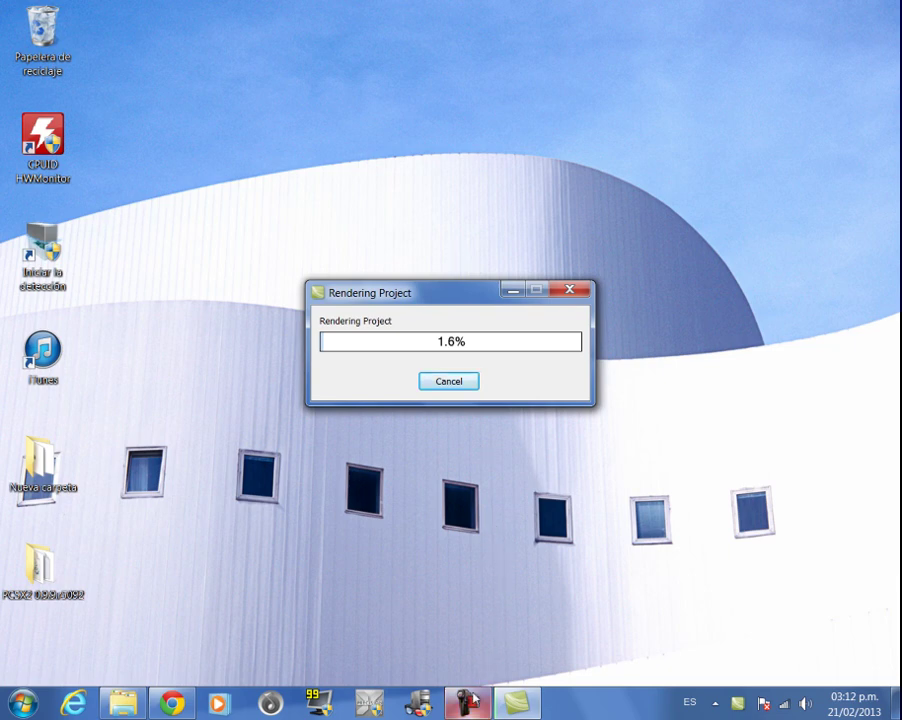
mouse_move(474, 695)
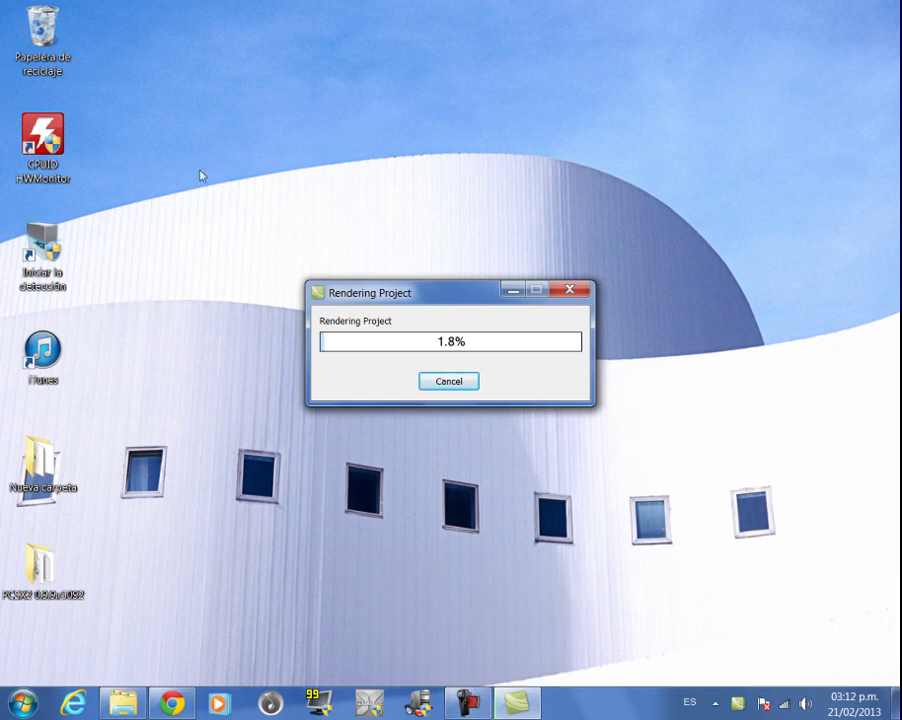